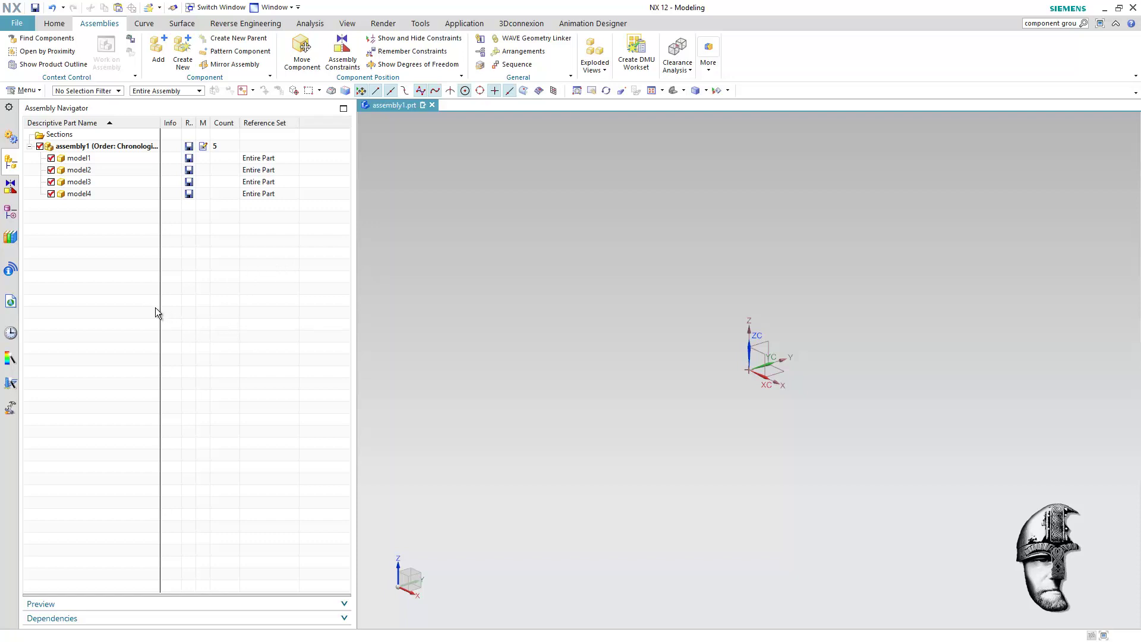
Export the assembly1 component list to a spreadsheet and fit the Descriptive Part Name column to its contents.
right_click(101, 277)
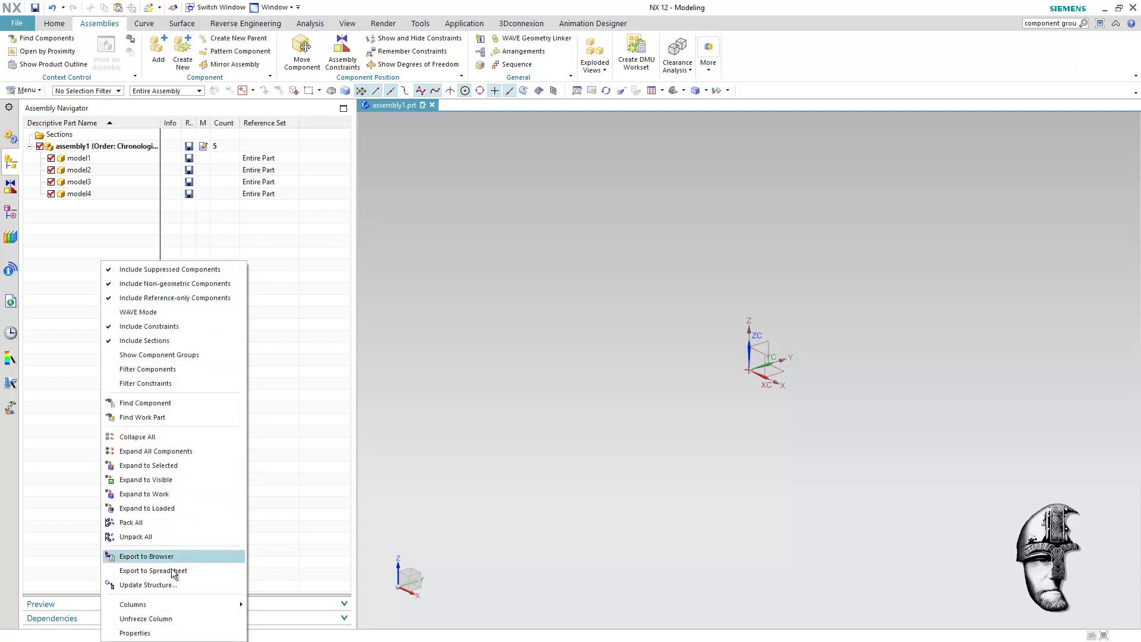
click(221, 576)
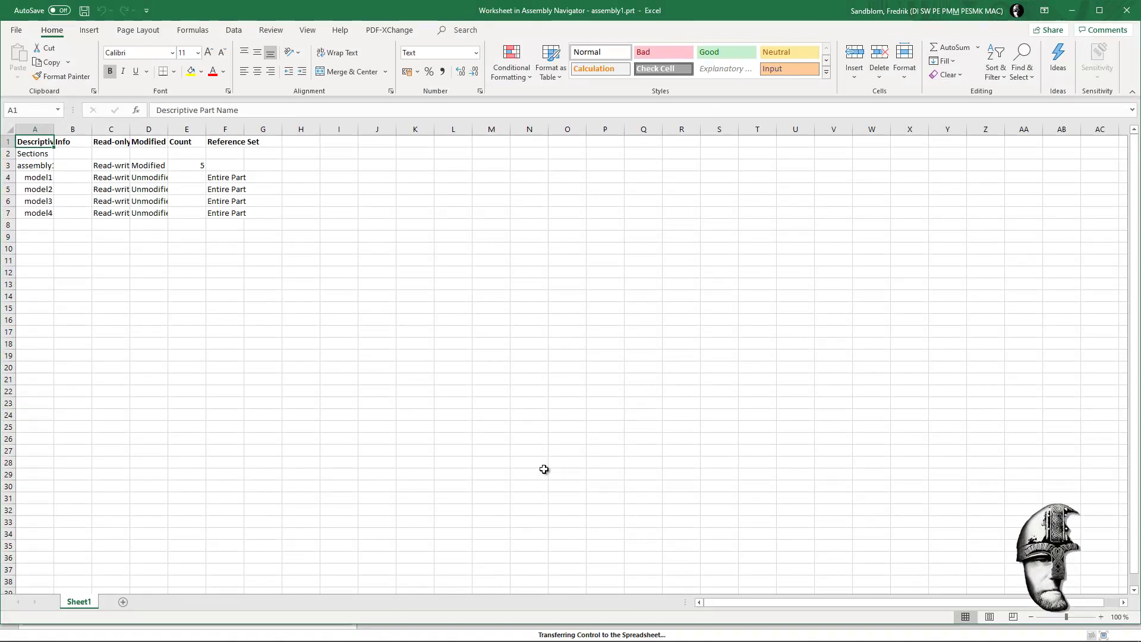
double_click(56, 129)
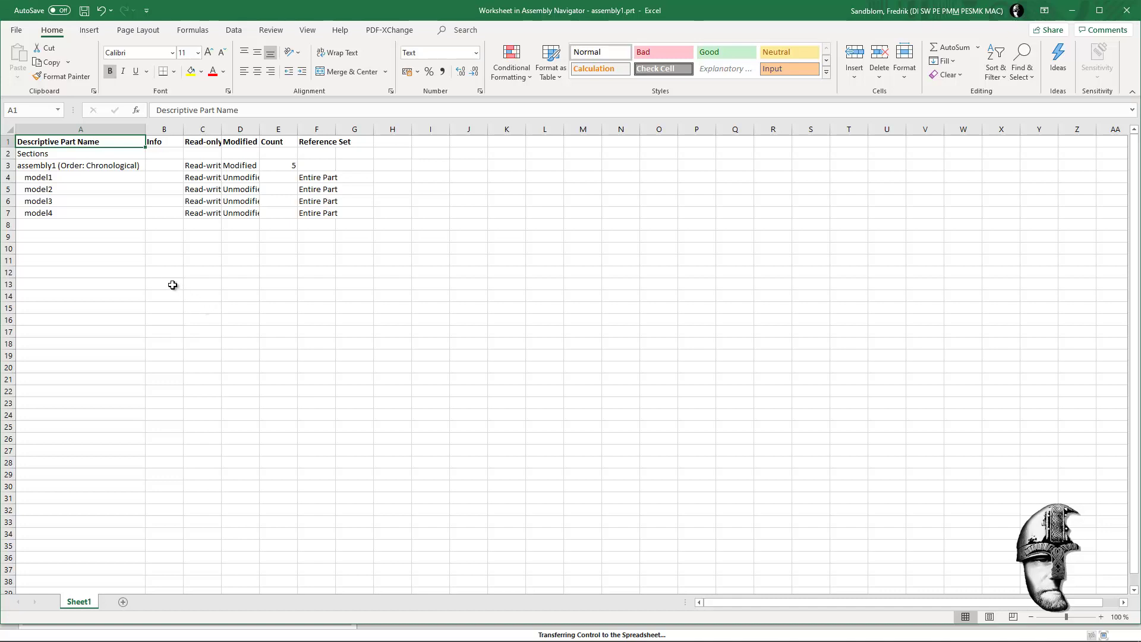
Try hiding only the model1 and model4 rows in the worksheet.
click(80, 180)
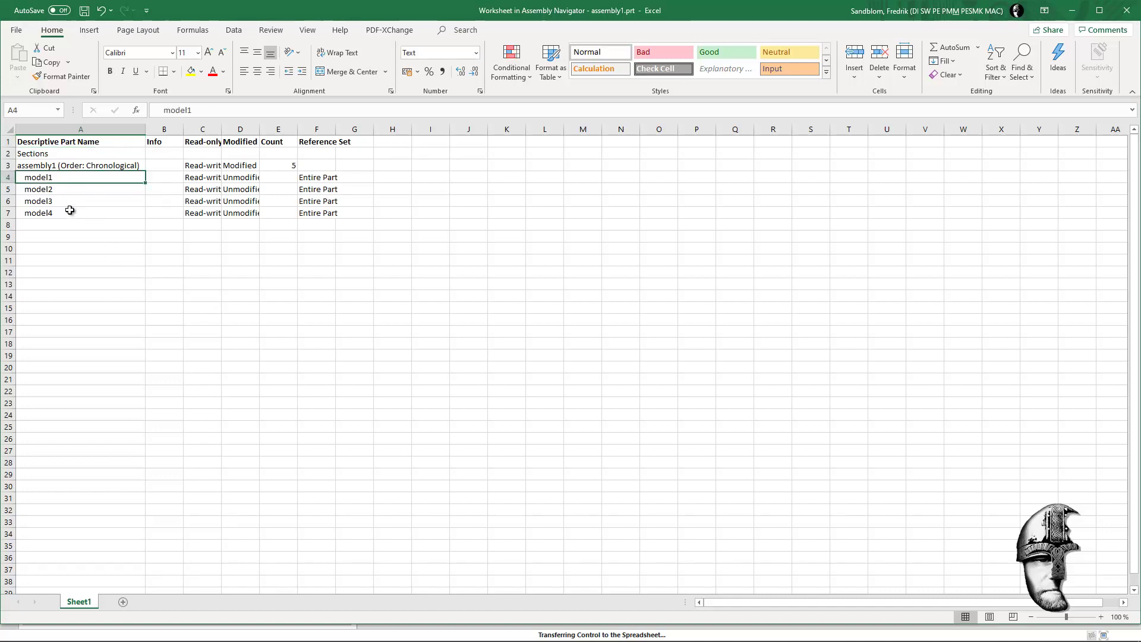
ctrl+click(68, 215)
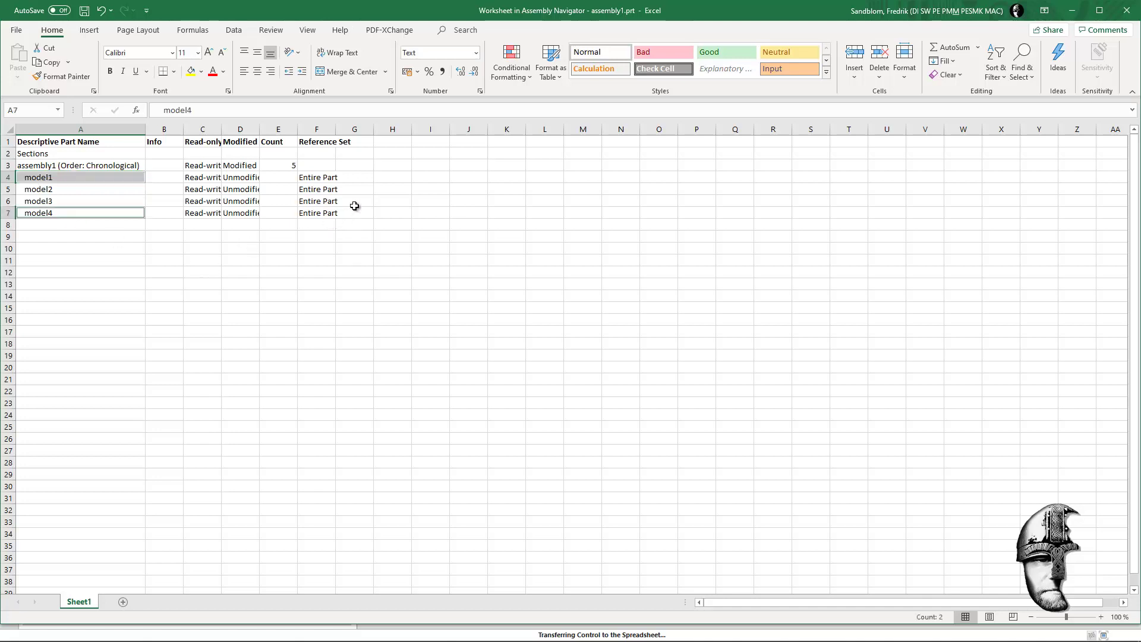
click(444, 30)
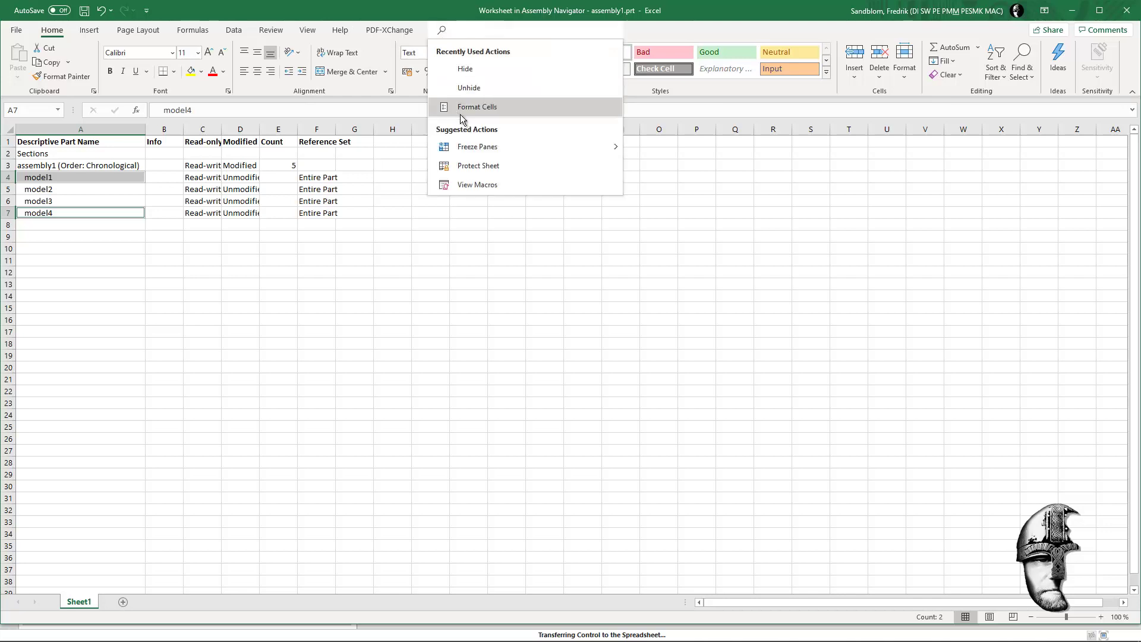
click(474, 68)
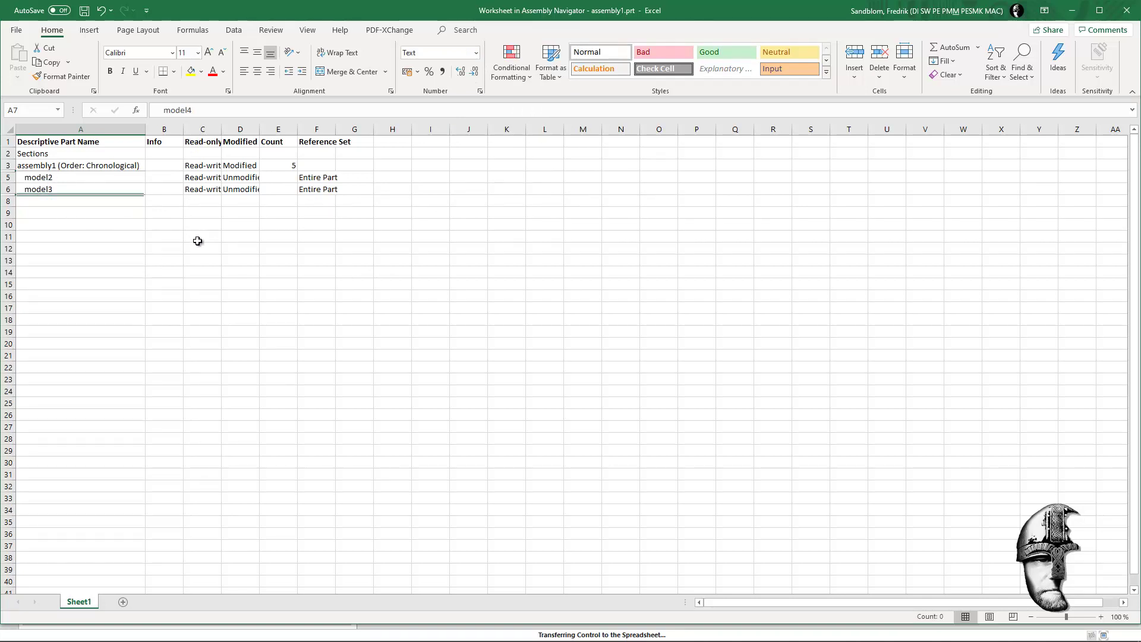
click(352, 298)
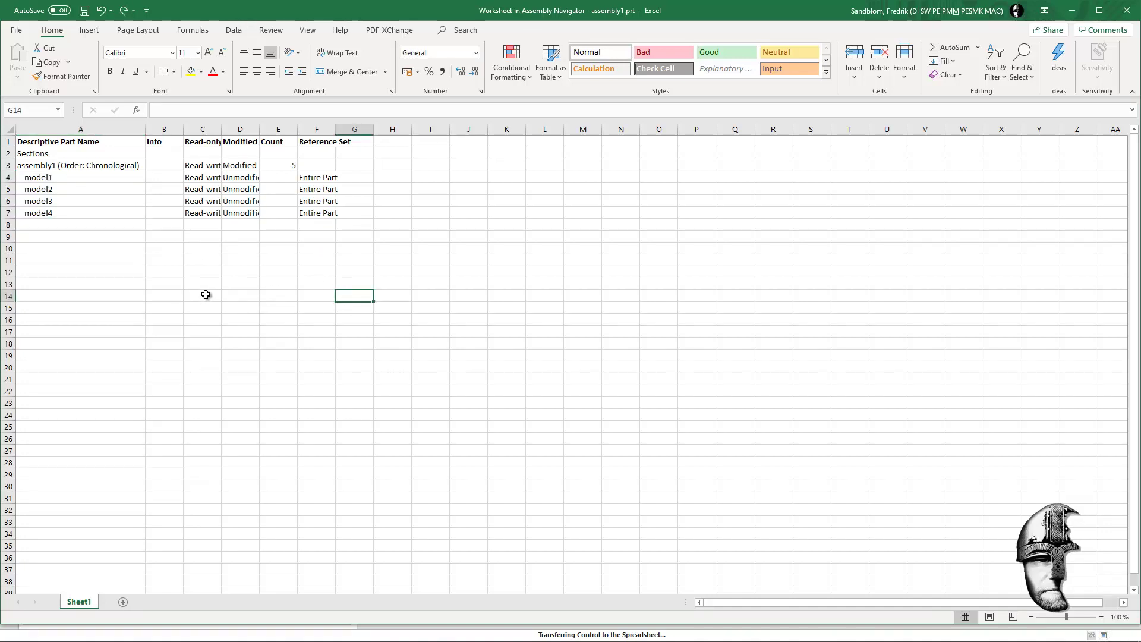
Hide every worksheet row except those of assembly1, model2 and model3, and close the spreadsheet.
click(82, 129)
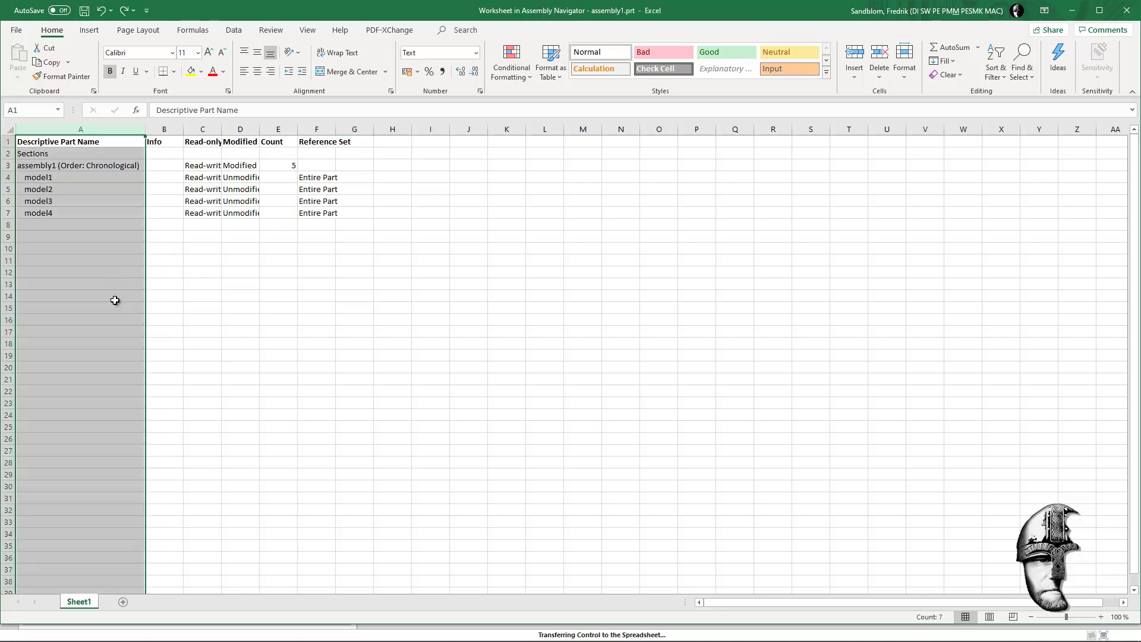
ctrl+click(74, 168)
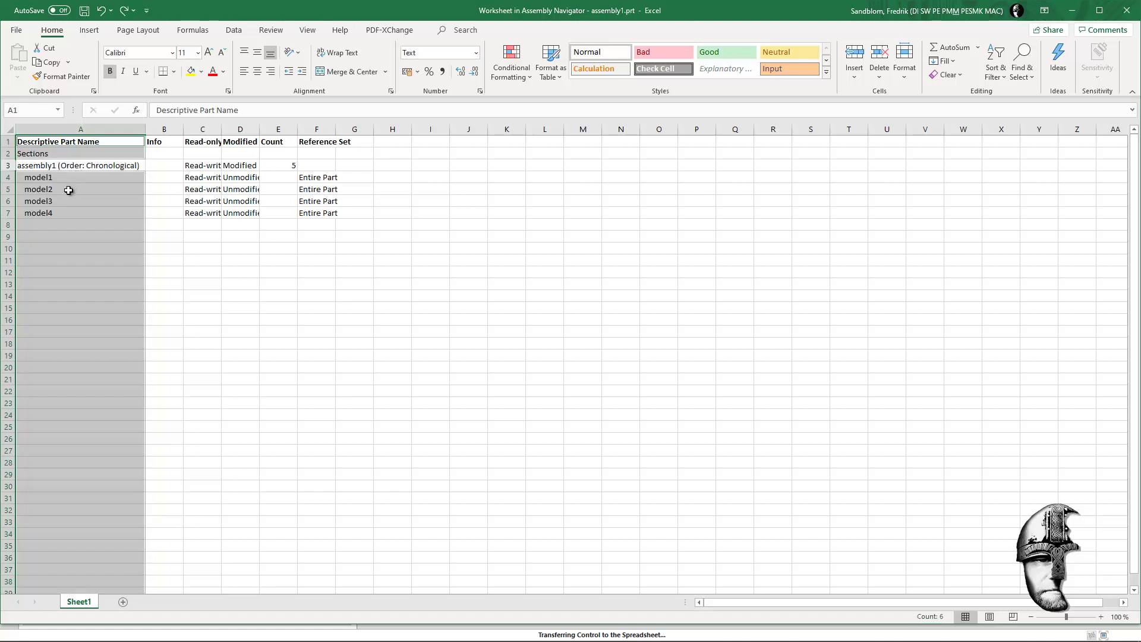
ctrl+click(69, 190)
ctrl+click(67, 201)
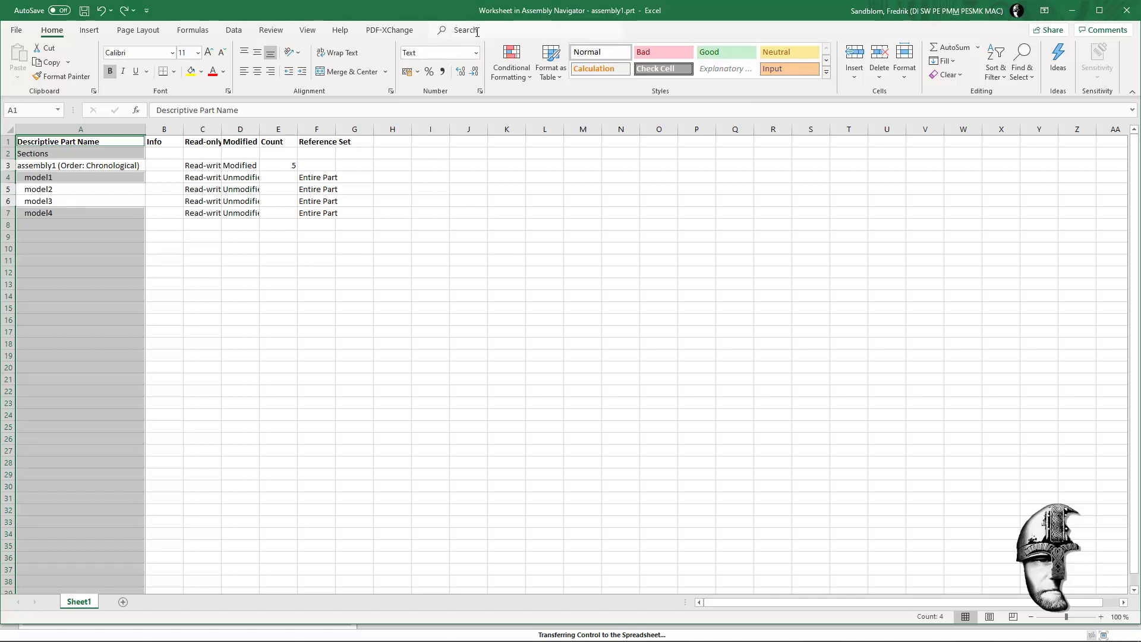
click(446, 32)
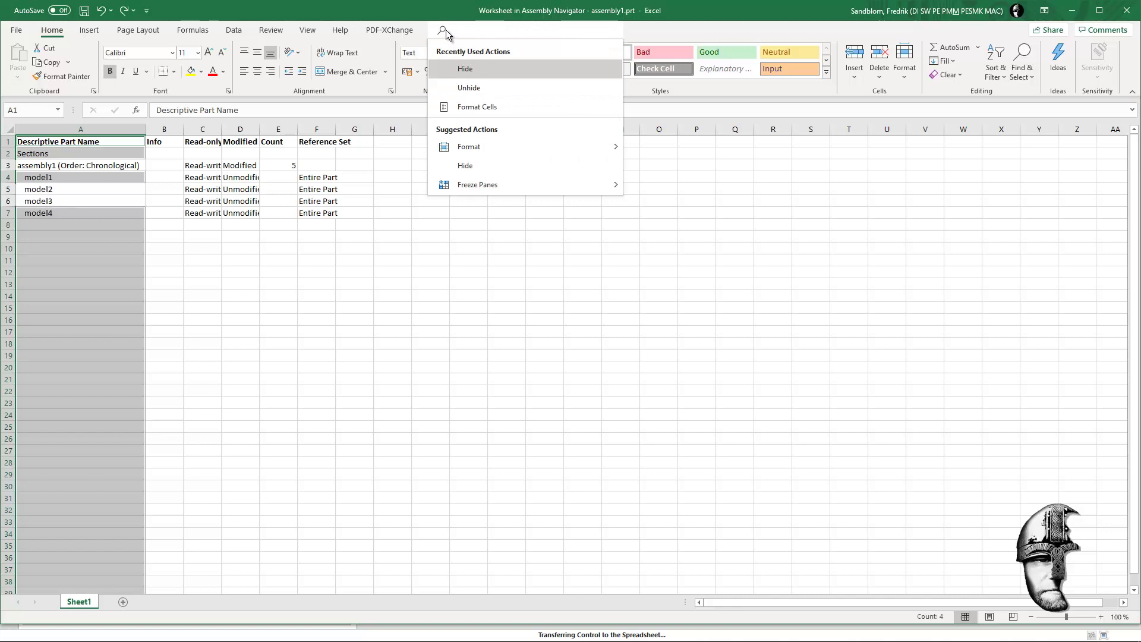
click(467, 69)
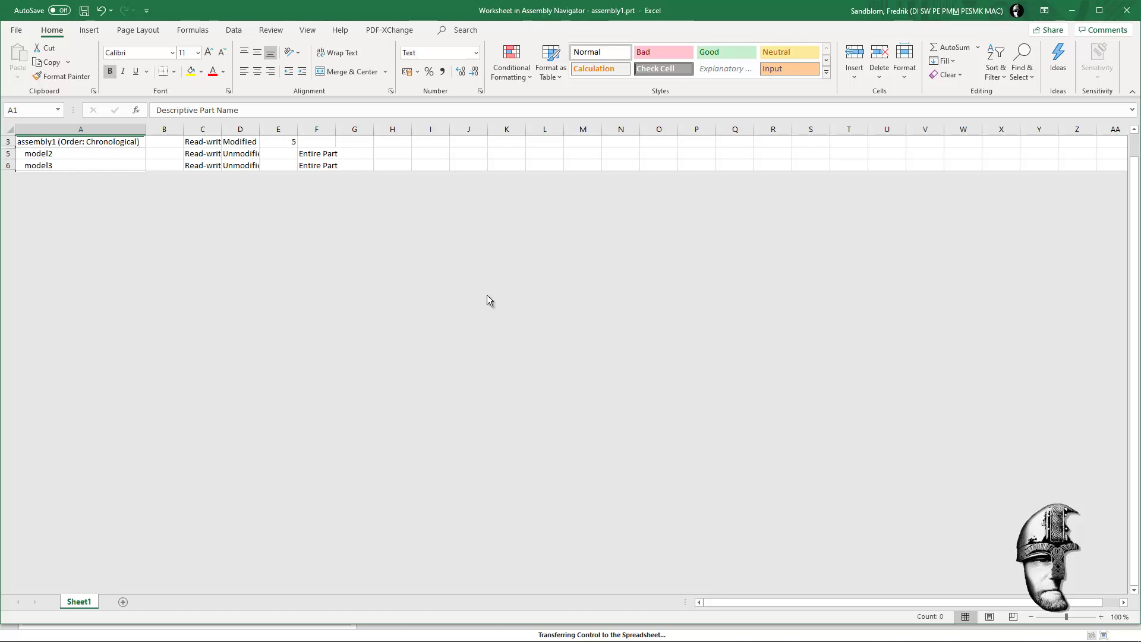
click(1129, 11)
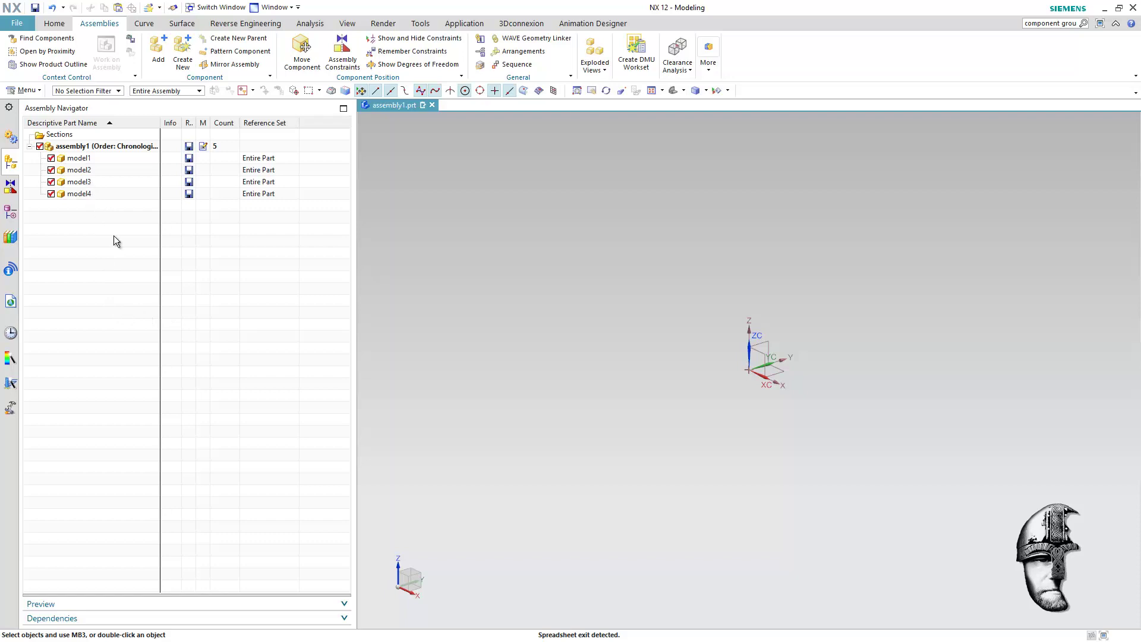
Hide all components of assembly1 except model2 and model3, and filter the hidden components out of the Assembly Navigator.
click(81, 149)
right_click(81, 150)
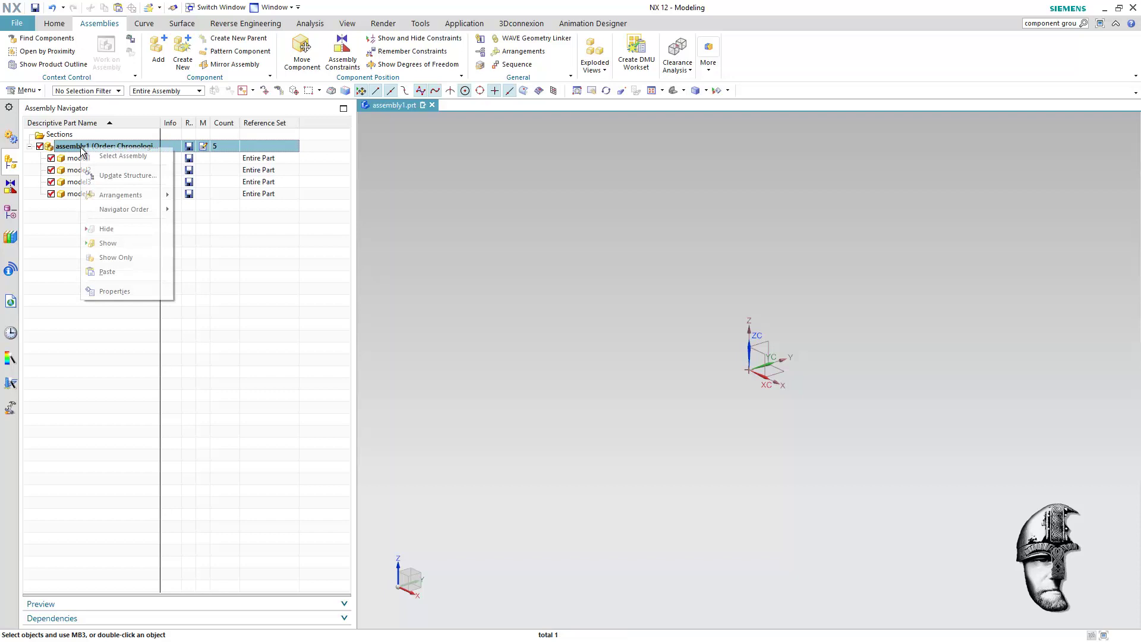
click(118, 156)
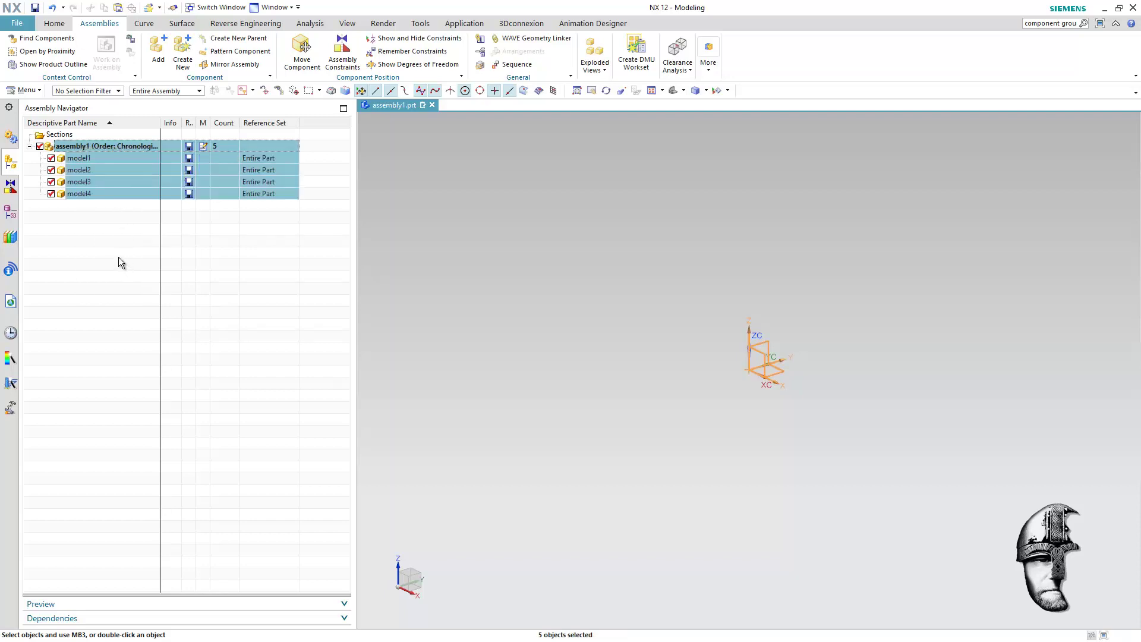
ctrl+click(98, 145)
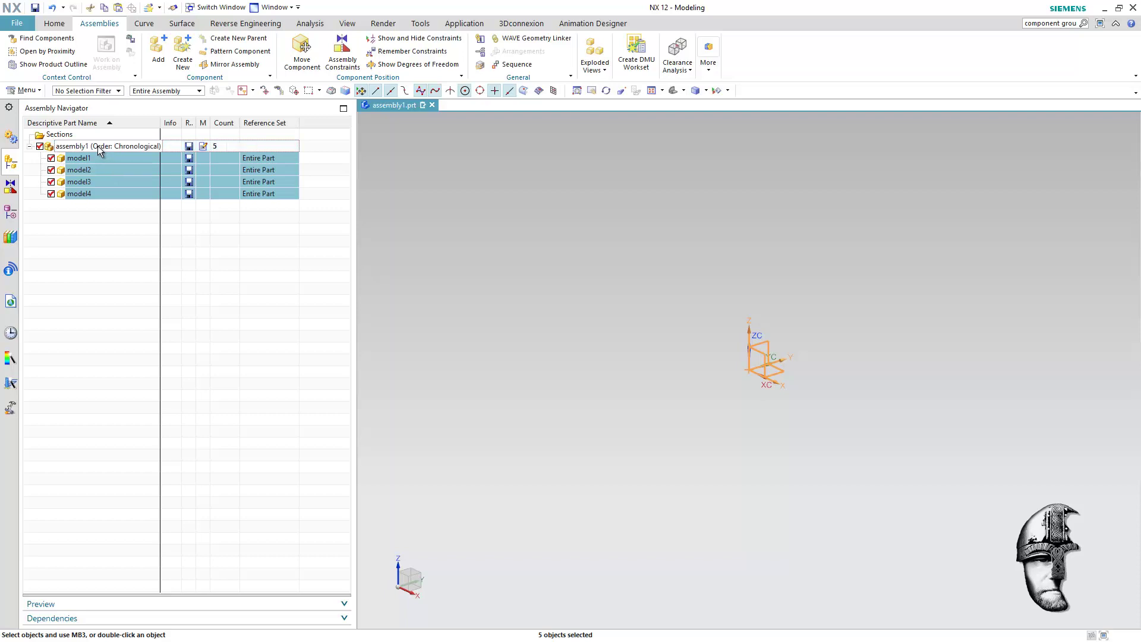
ctrl+click(98, 170)
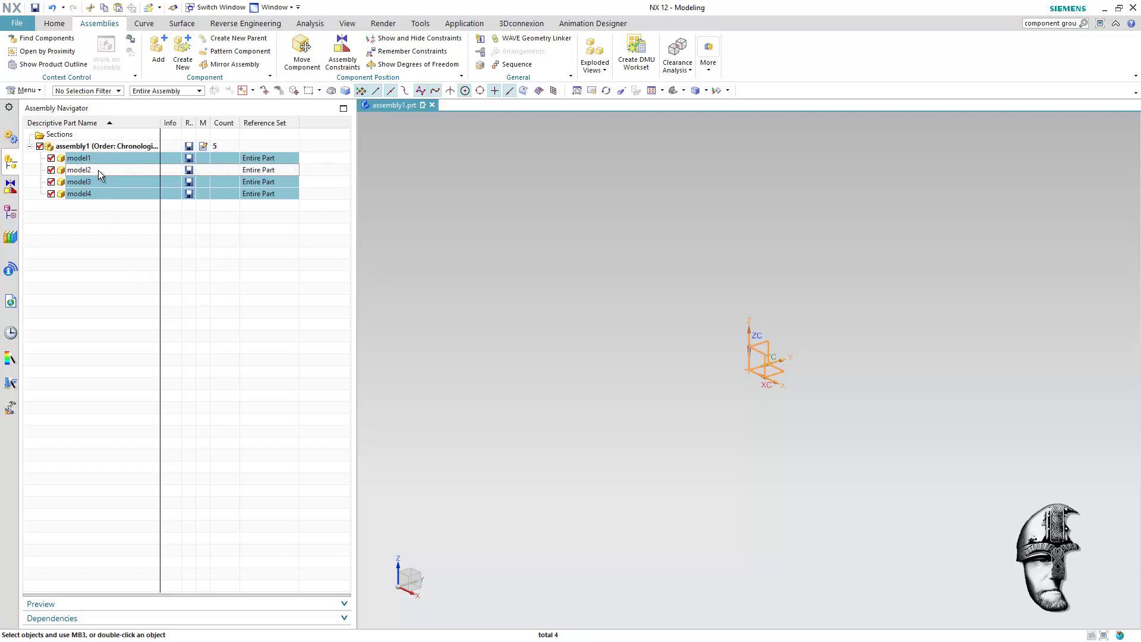
ctrl+click(98, 178)
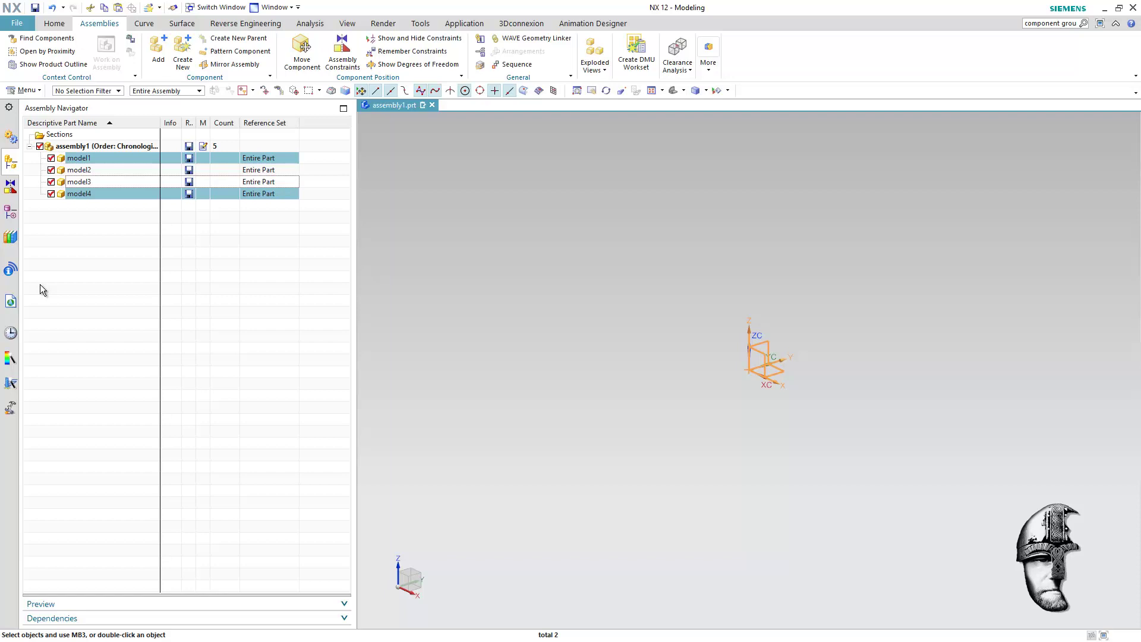
key(ctrl+b)
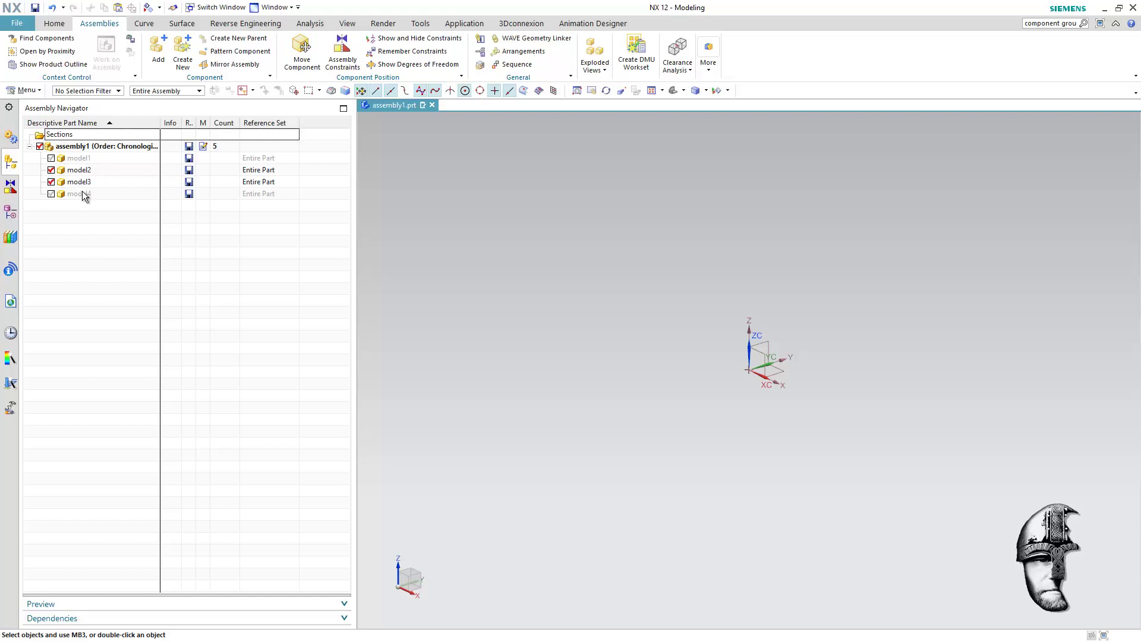
right_click(89, 222)
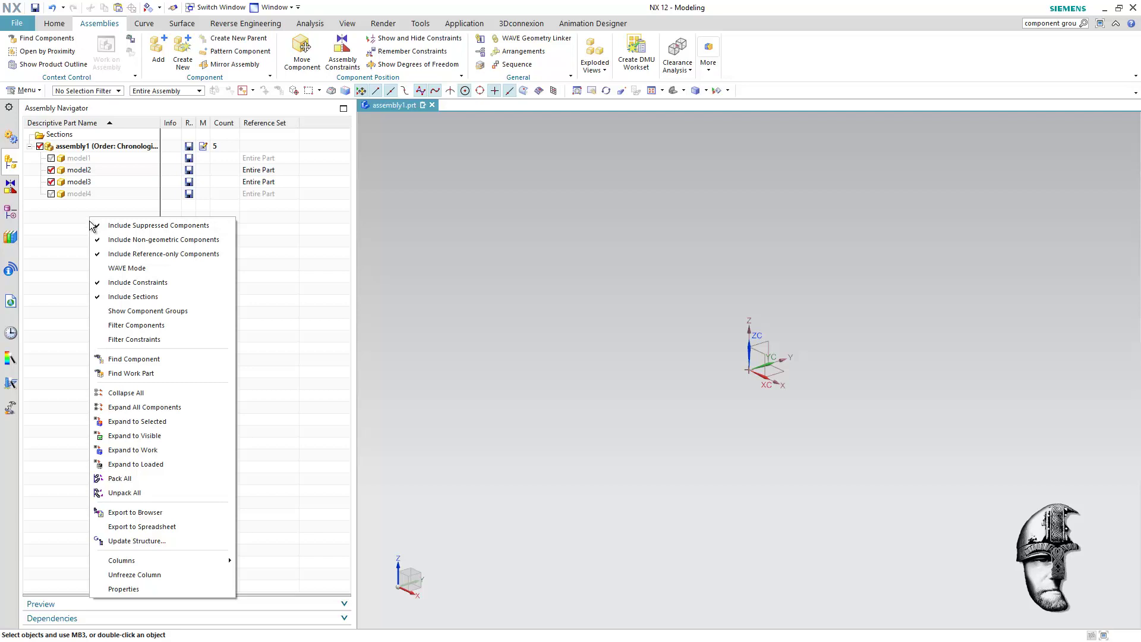
click(169, 332)
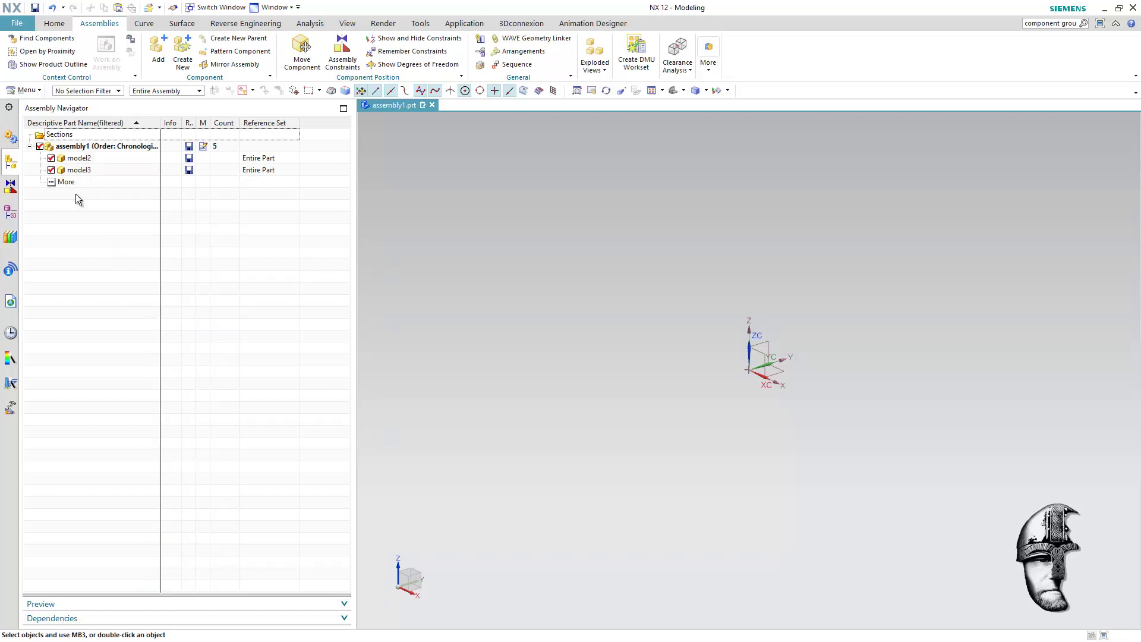
Export the filtered component list to a spreadsheet, fit its first column to the contents, and close the worksheet.
right_click(76, 242)
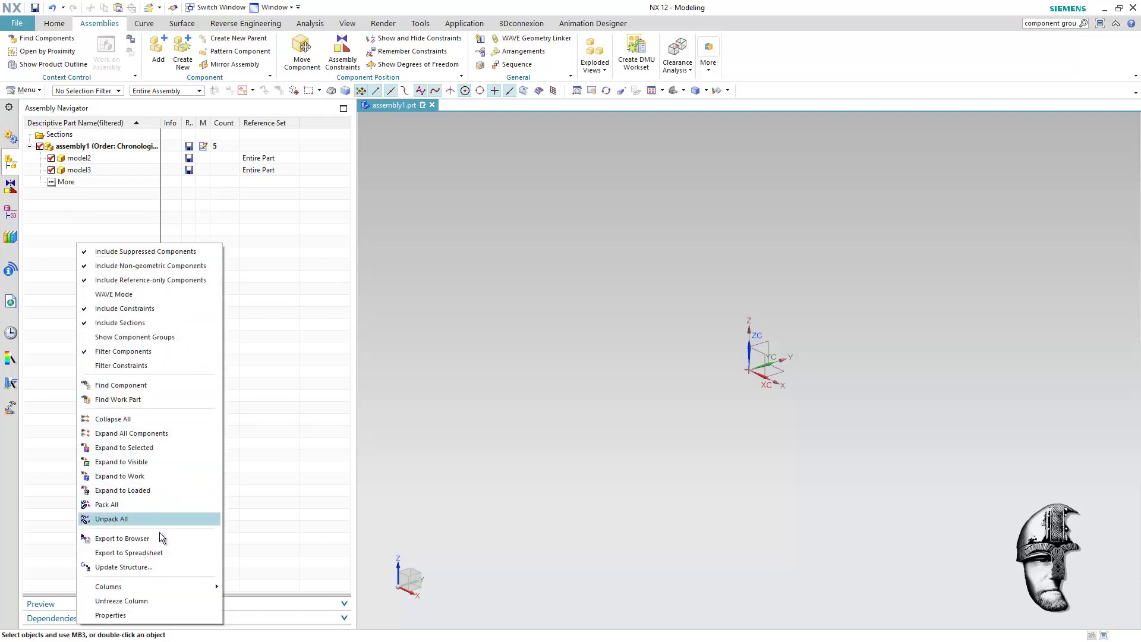
click(162, 551)
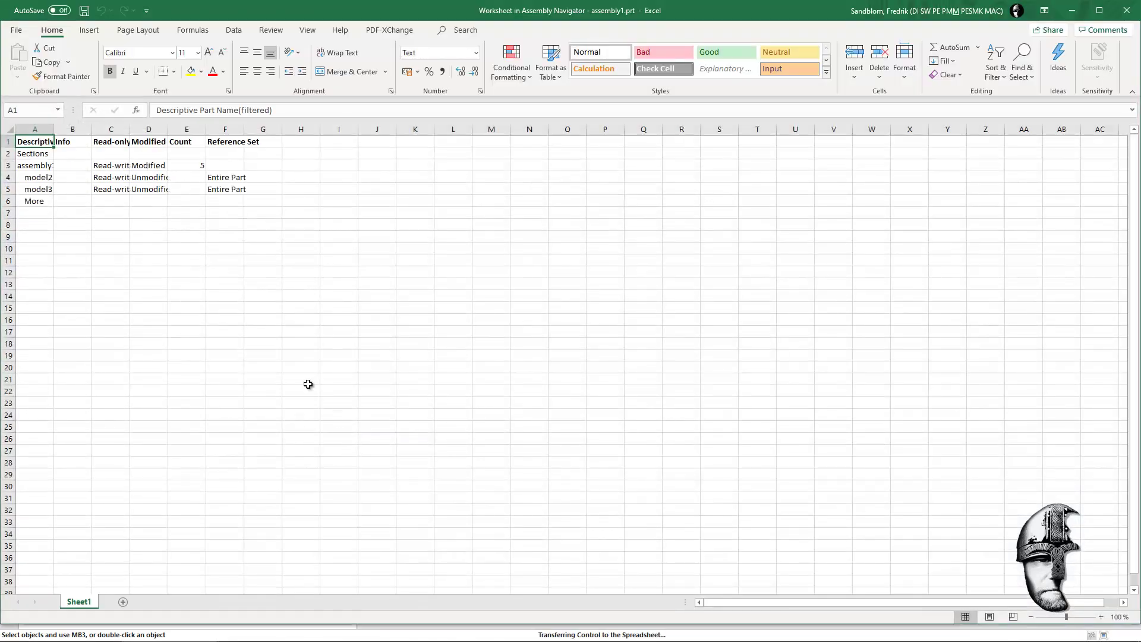
double_click(54, 131)
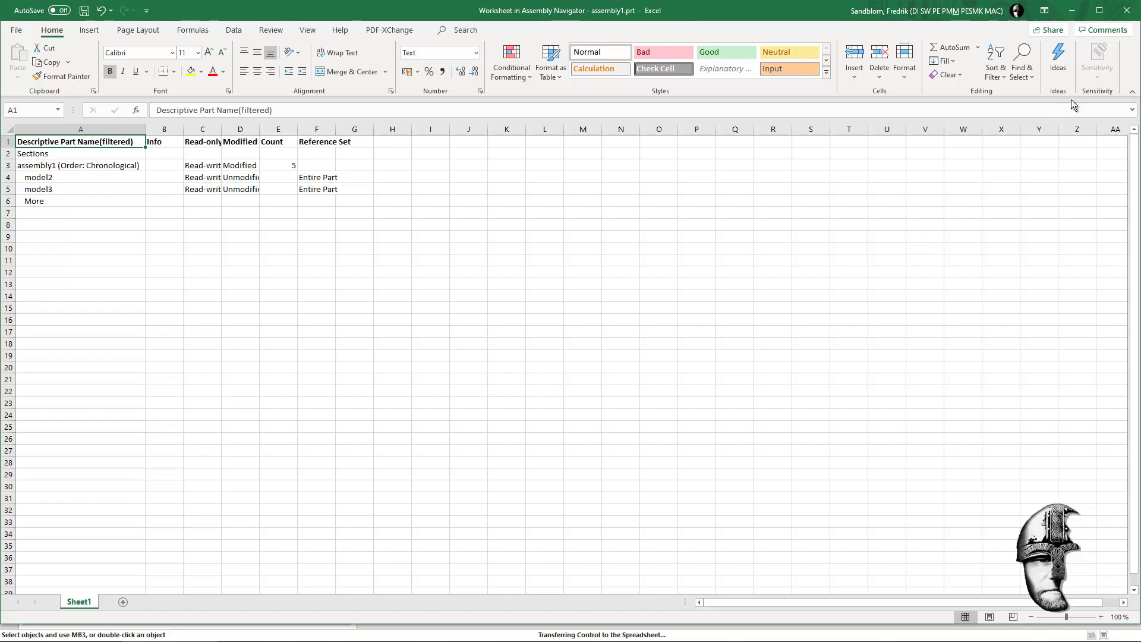
click(1128, 12)
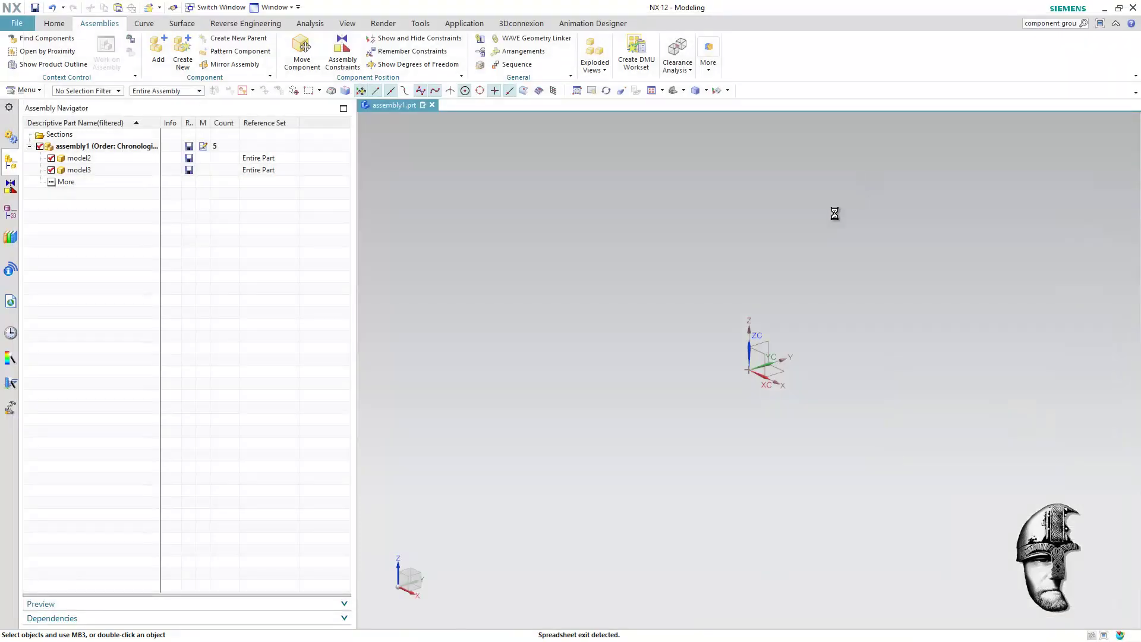
Turn off component filtering in the Assembly Navigator and show model4 and model1 again.
right_click(53, 210)
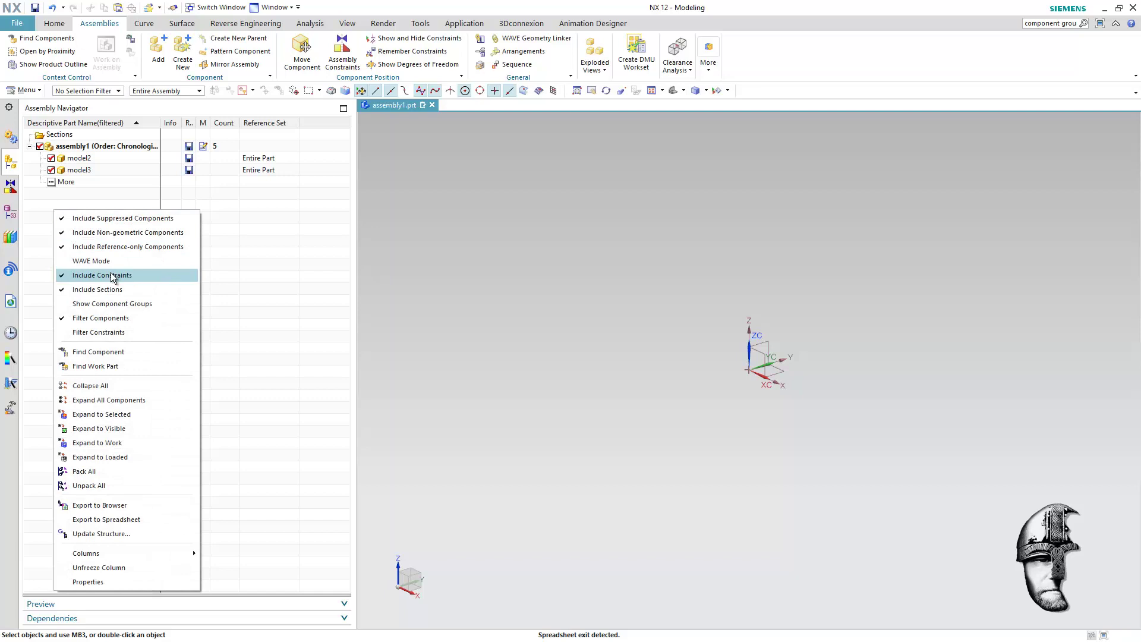
click(113, 318)
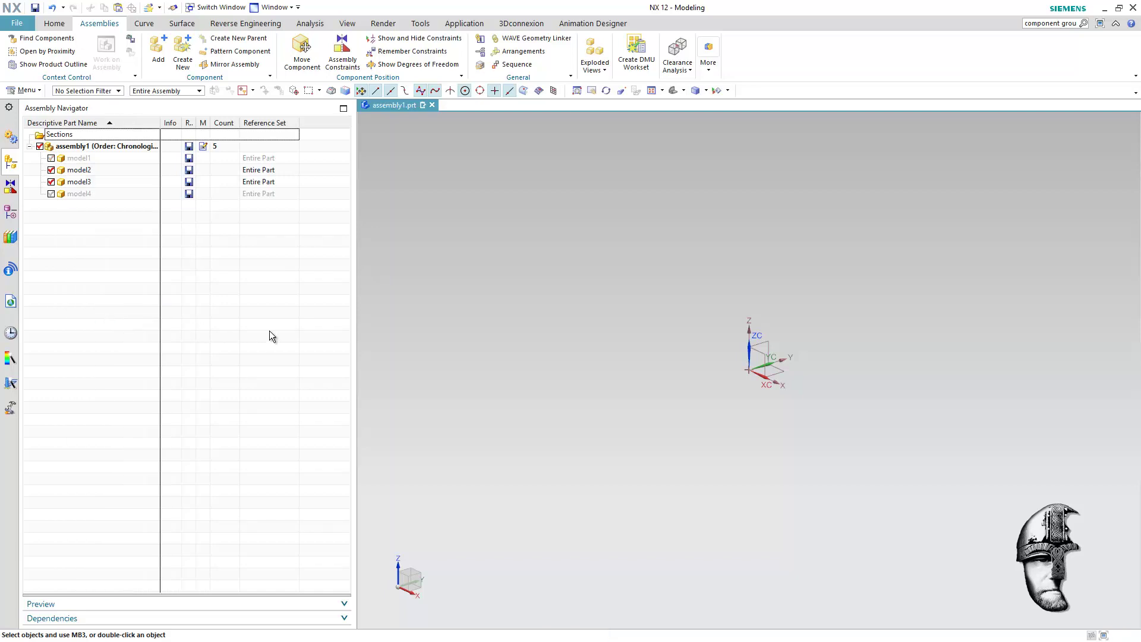
click(51, 193)
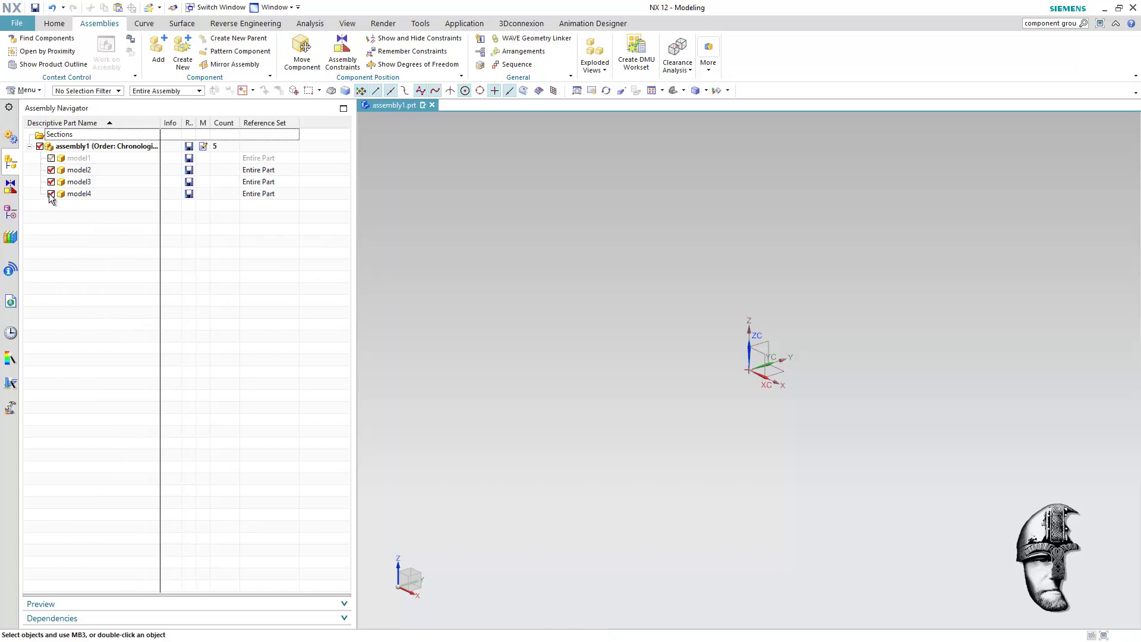
click(51, 159)
Display the component groups in the Assembly Navigator.
right_click(65, 249)
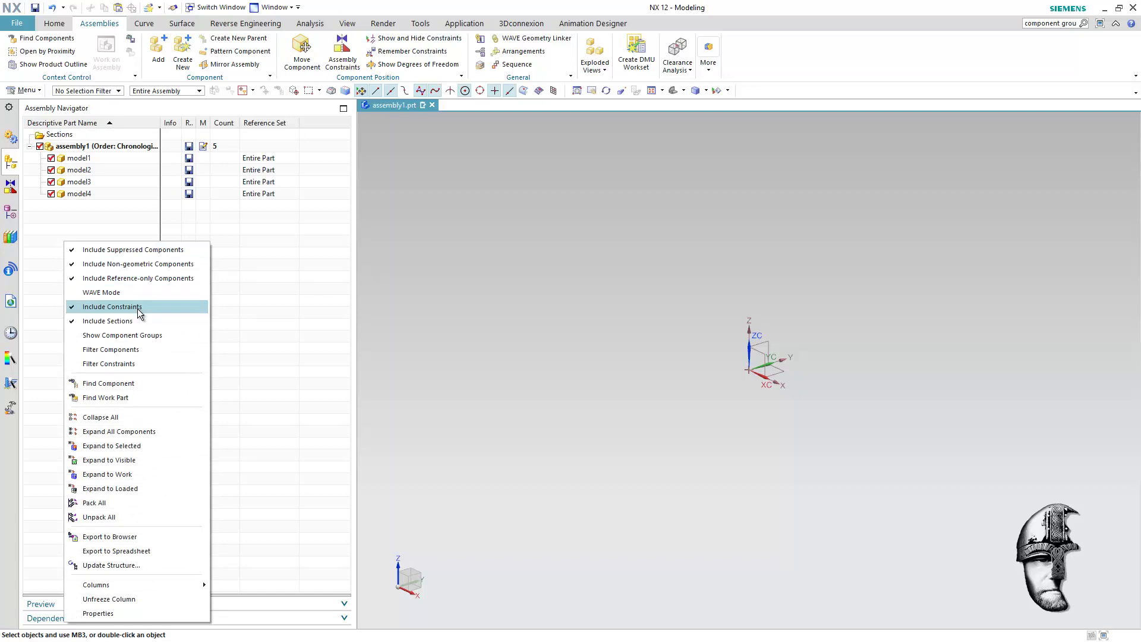
right_click(92, 122)
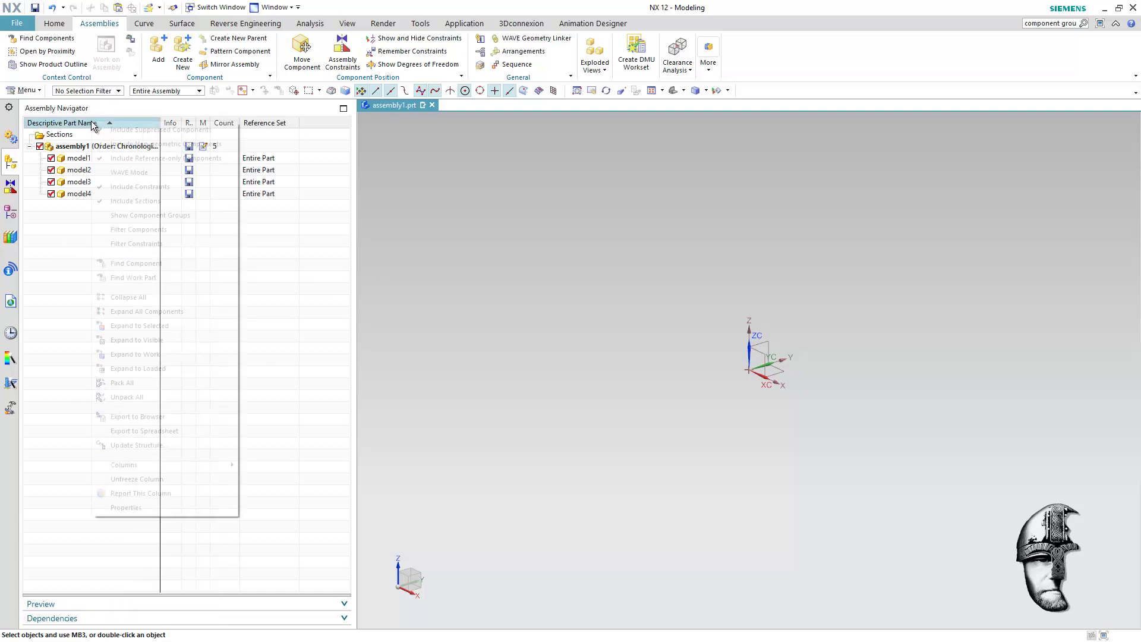
click(180, 216)
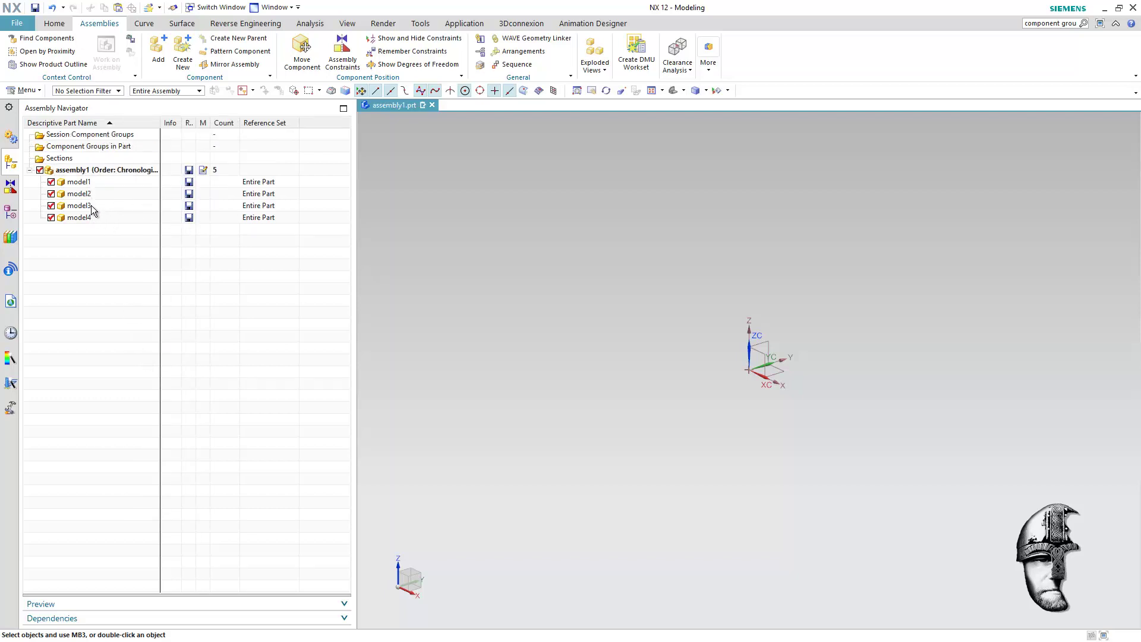
Create a named component group "Filtered Components" from assembly1 and its components, leaving out model2 and model3.
right_click(95, 172)
key(Escape)
right_click(94, 171)
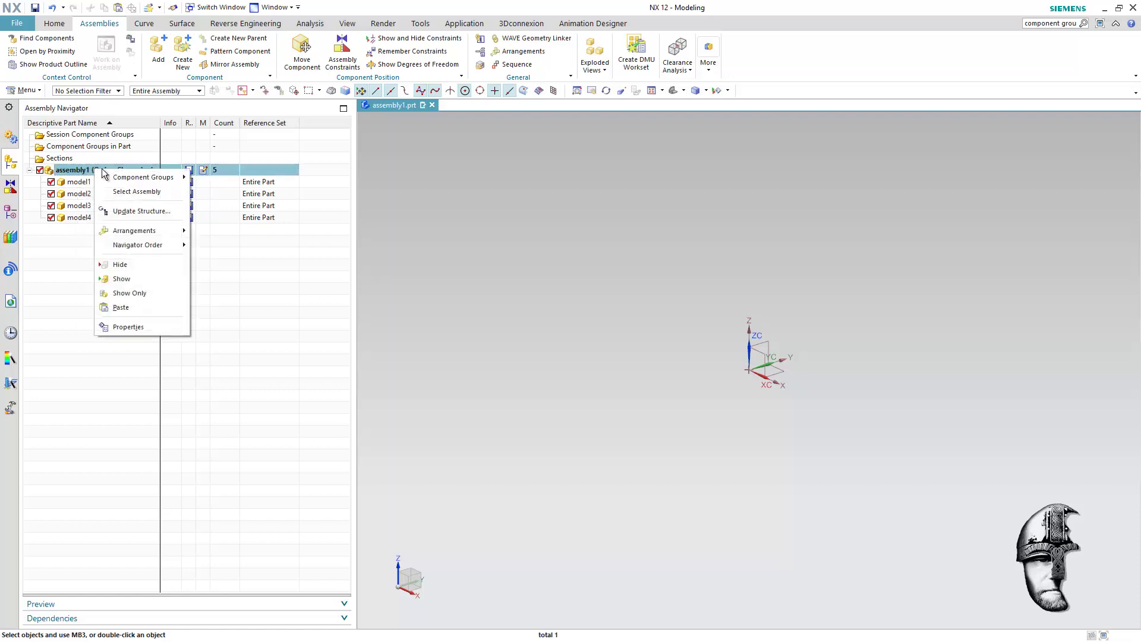
click(157, 192)
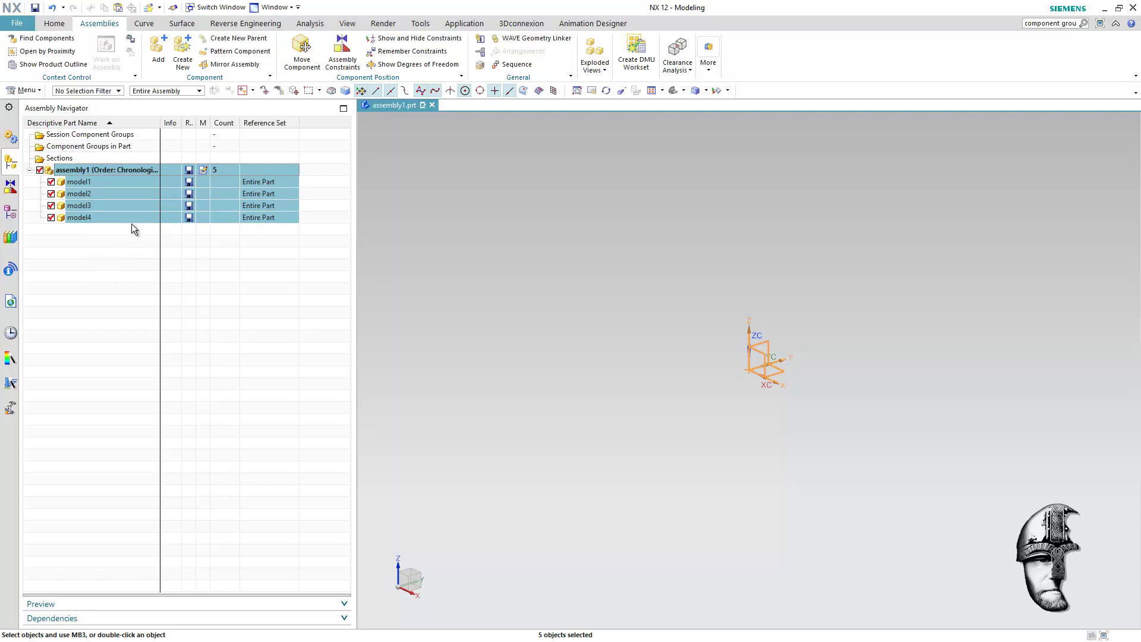
ctrl+click(79, 194)
ctrl+click(87, 204)
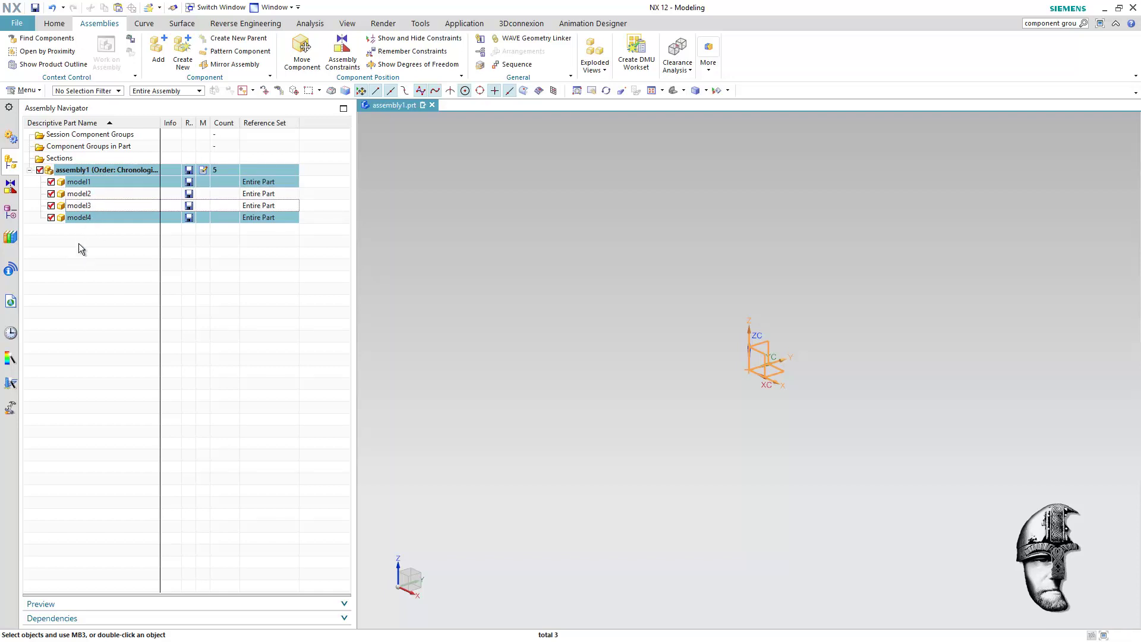
right_click(81, 186)
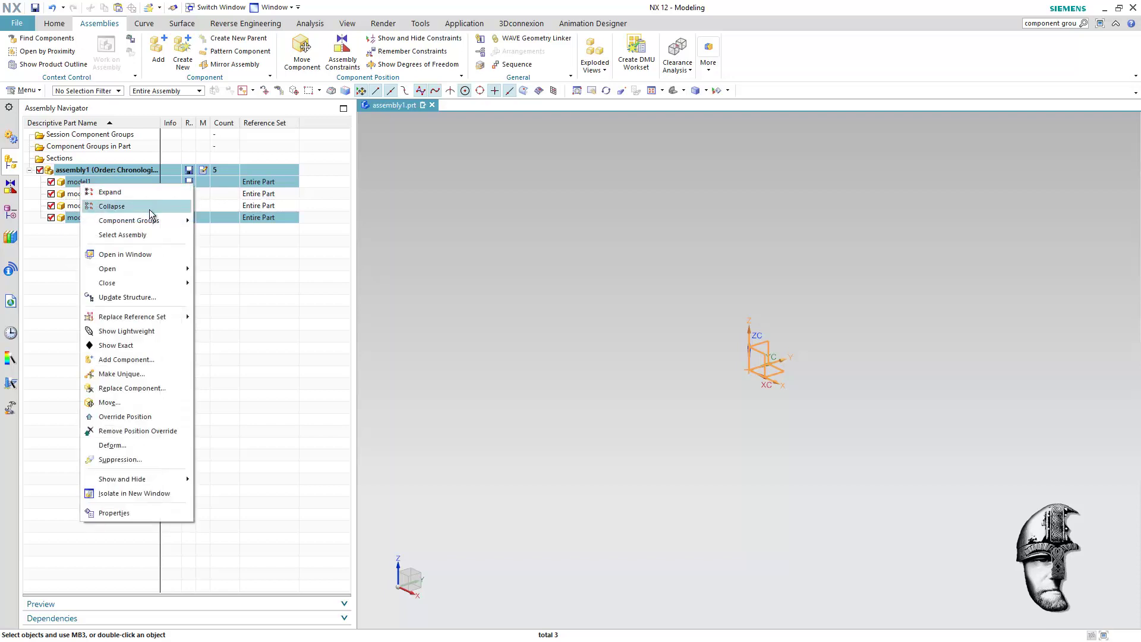
mouse_move(152, 220)
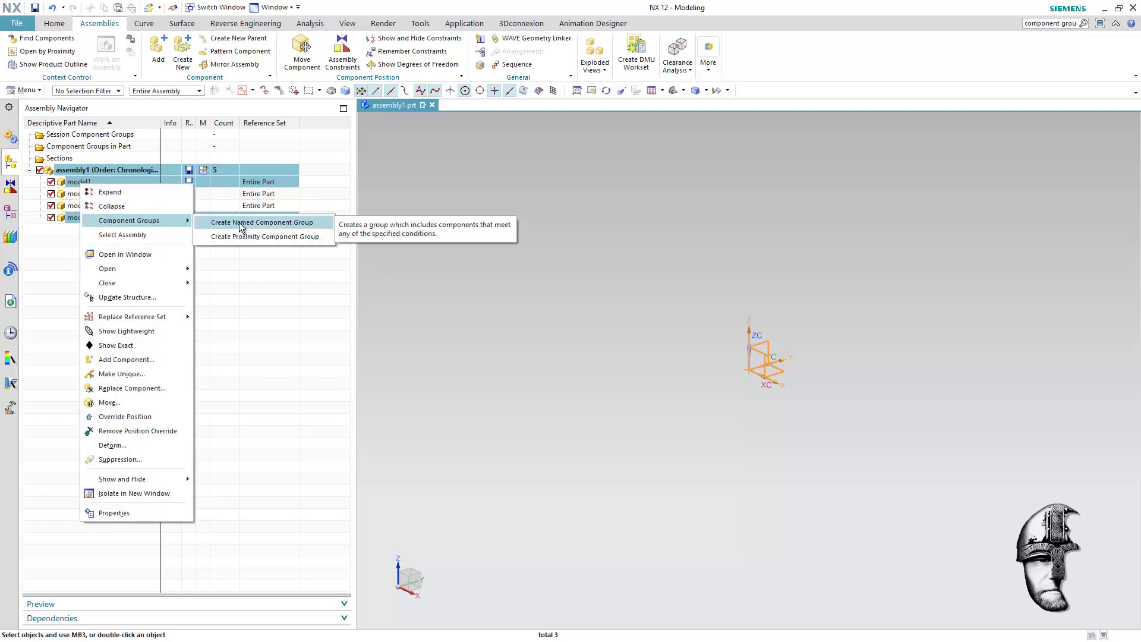
click(239, 223)
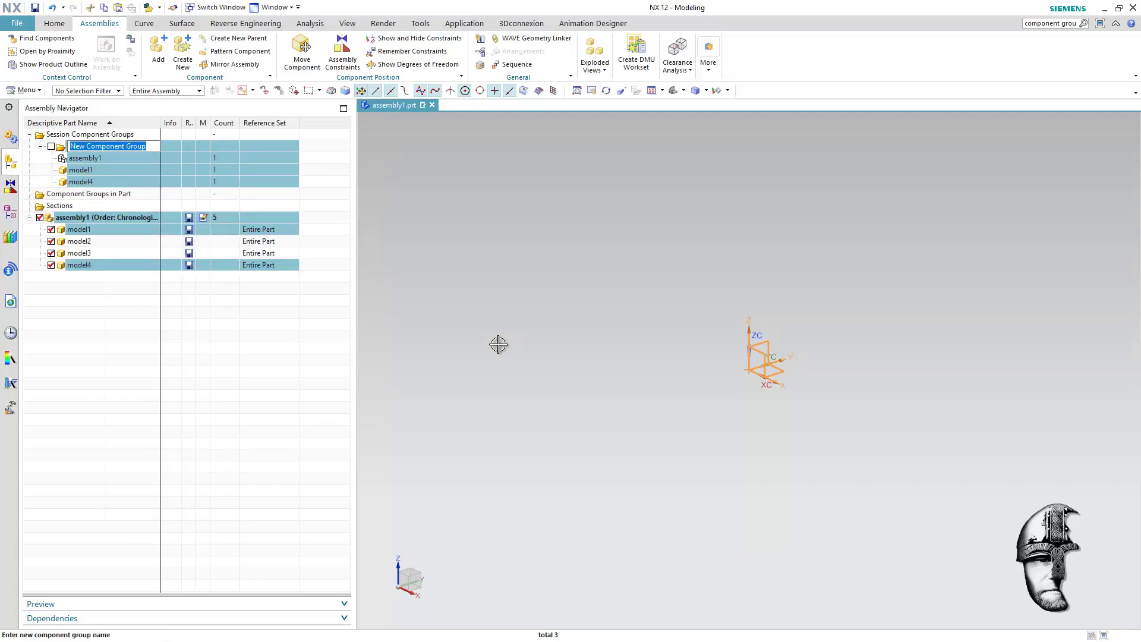
text(Filtered)
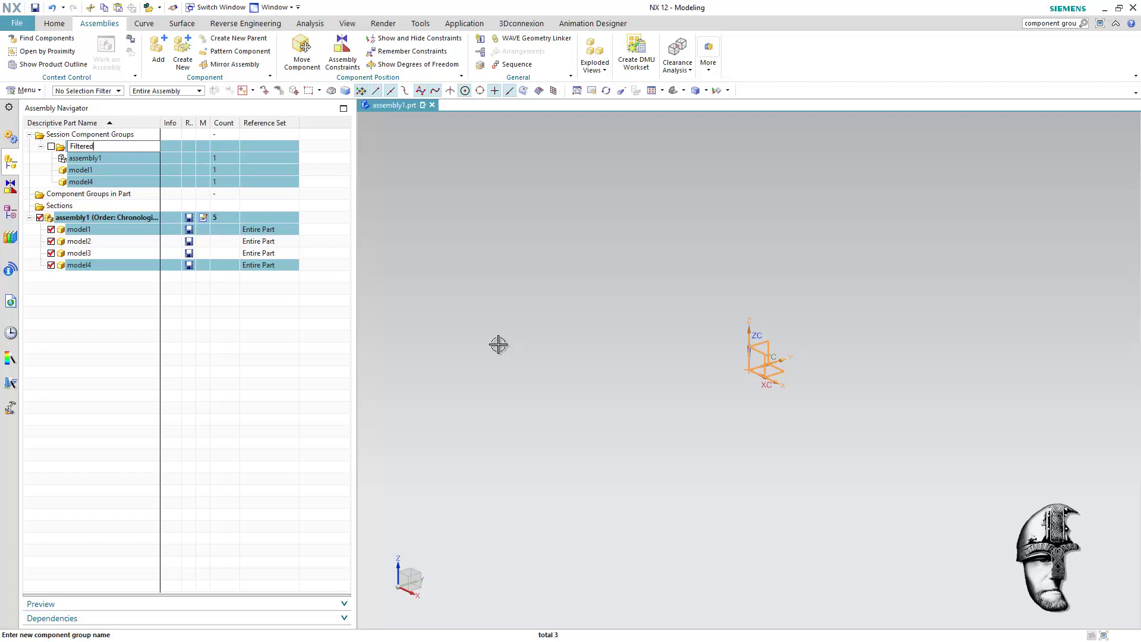
text( Components)
key(Return)
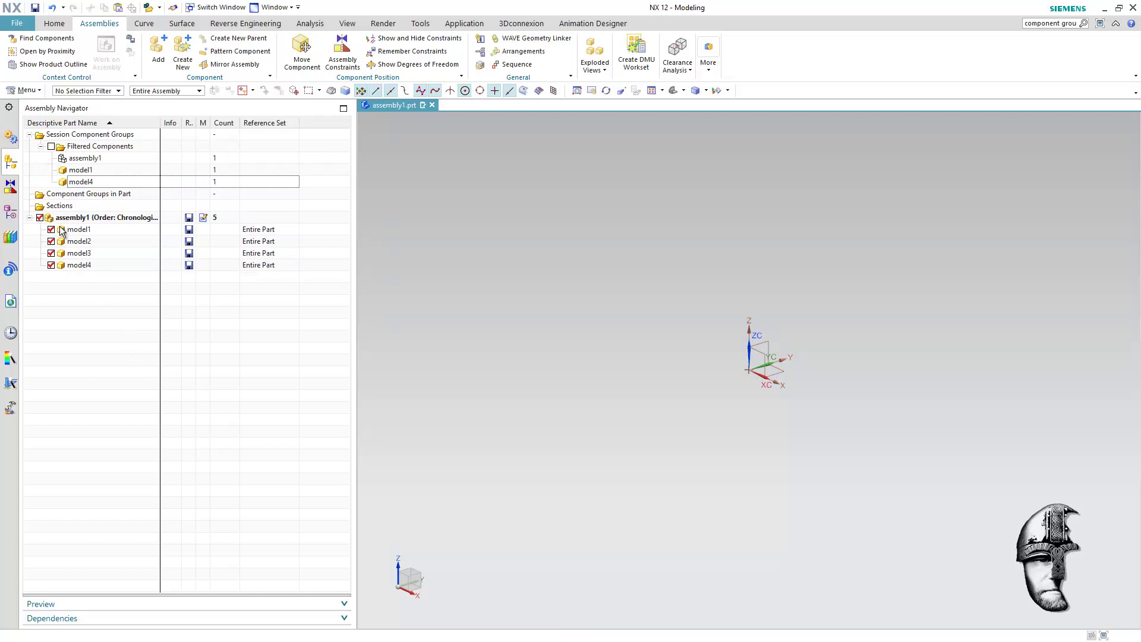
Hide the components of the Filtered Components group and filter hidden components out of the Assembly Navigator.
click(51, 146)
click(51, 147)
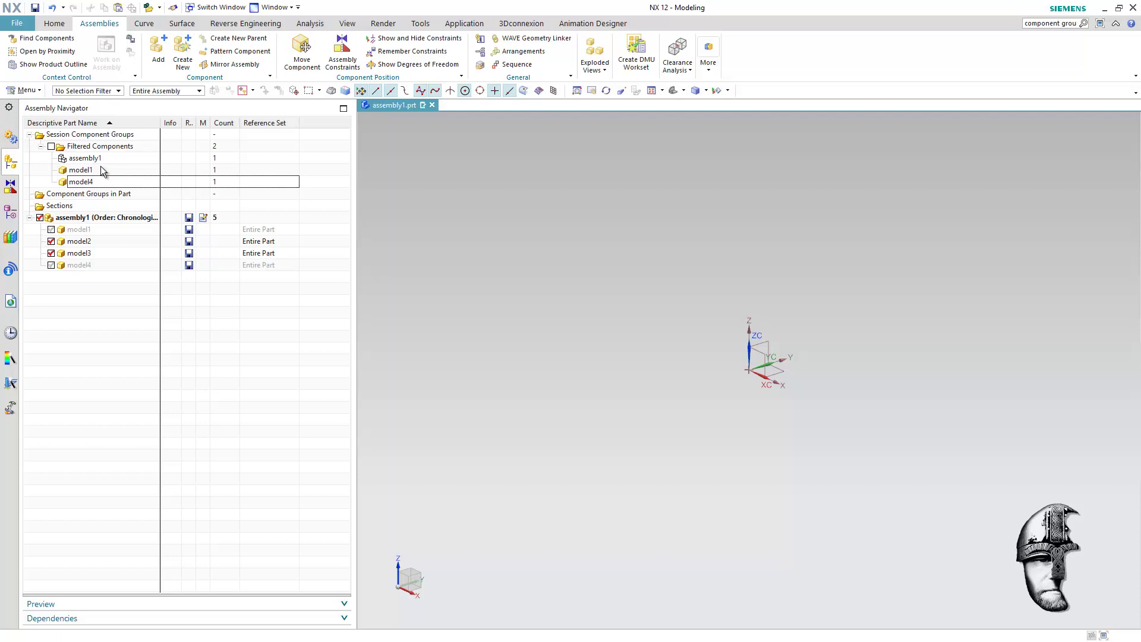
right_click(62, 323)
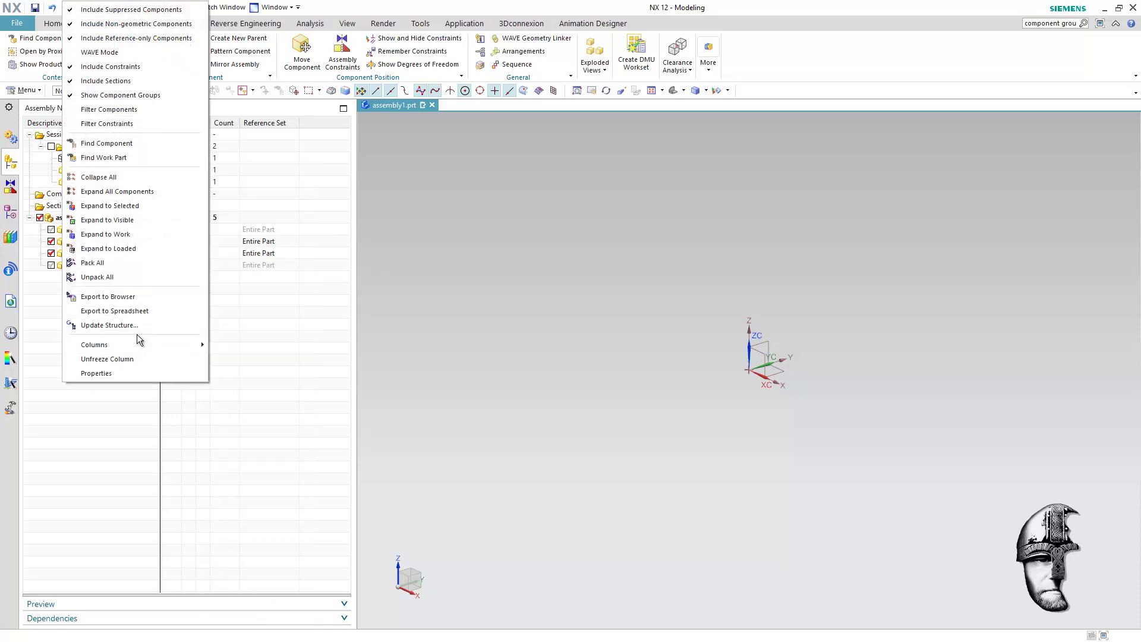
click(126, 109)
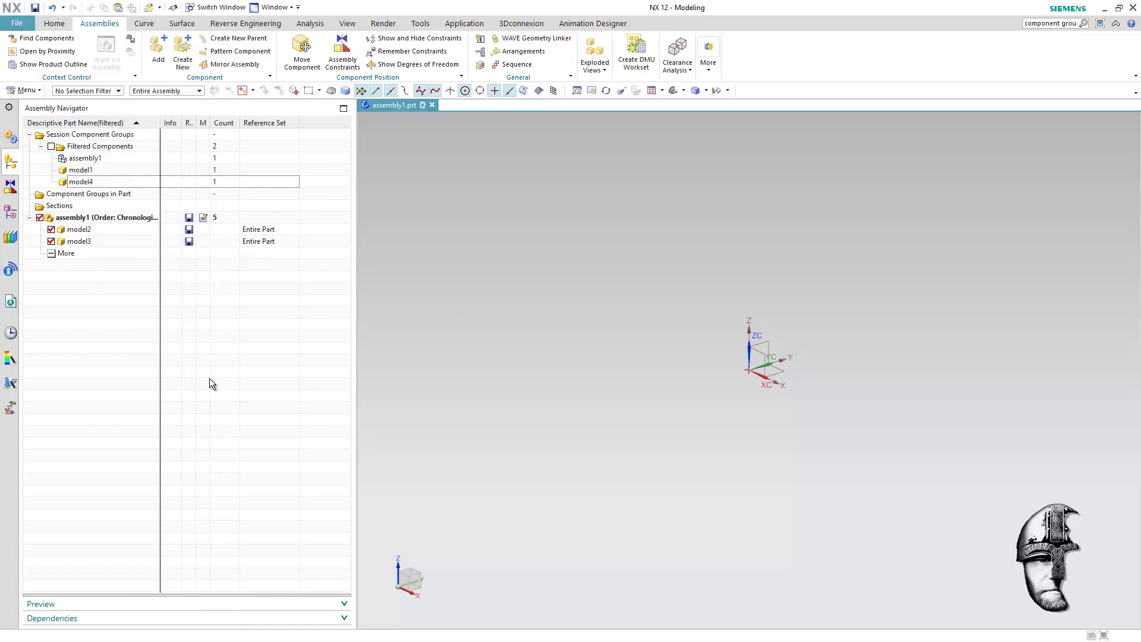
Export the navigator list with the expanded component groups to a spreadsheet, and close the worksheet.
right_click(70, 316)
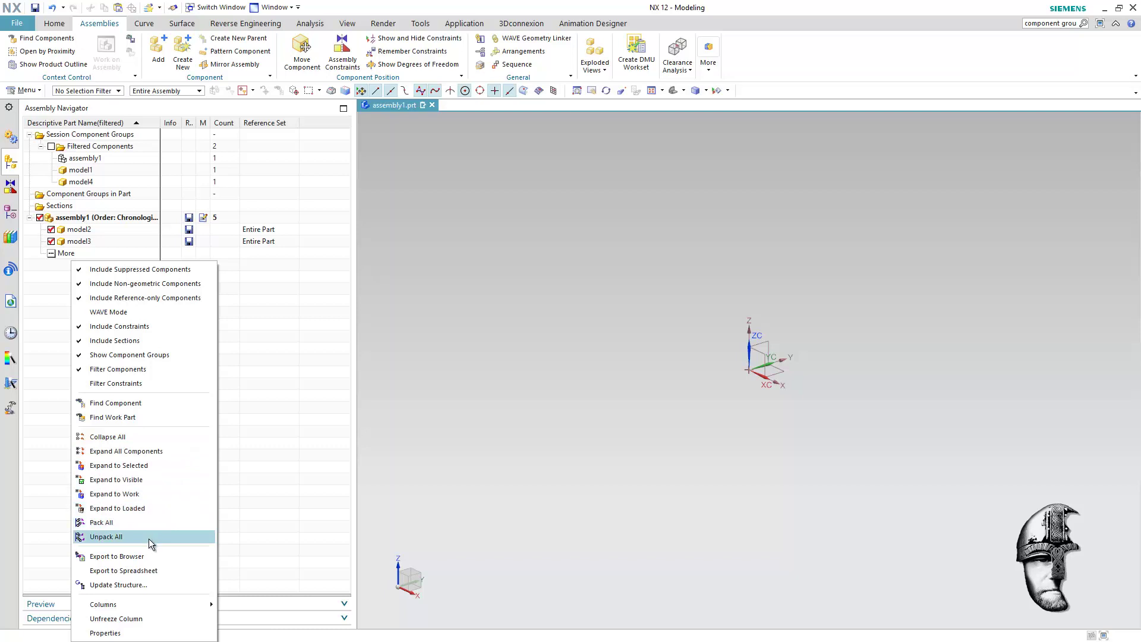
click(154, 571)
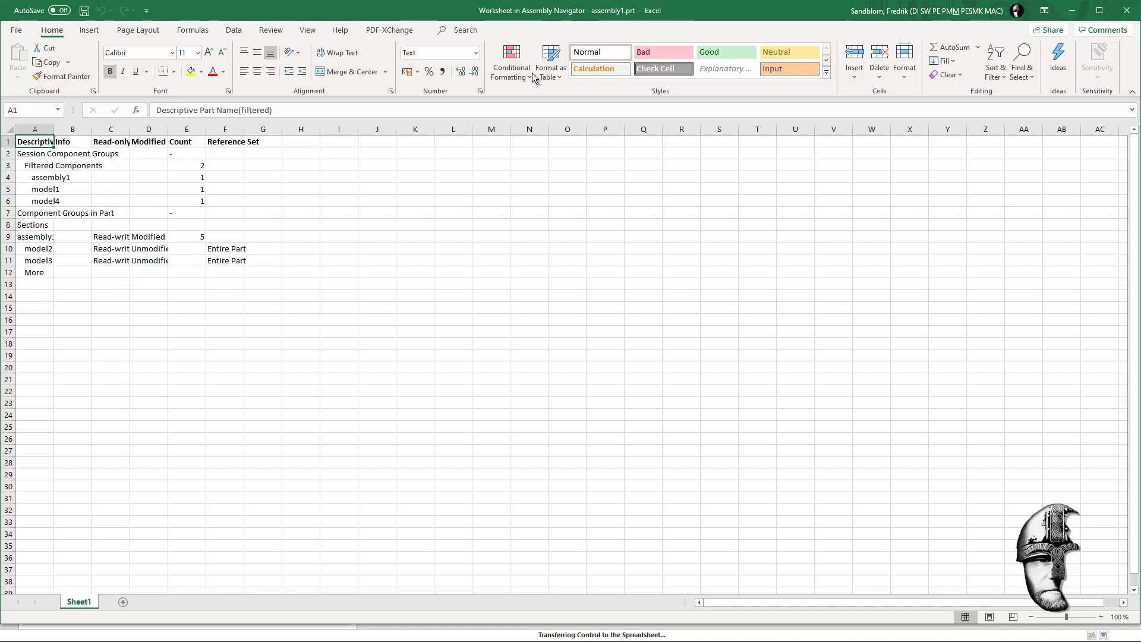
click(1126, 11)
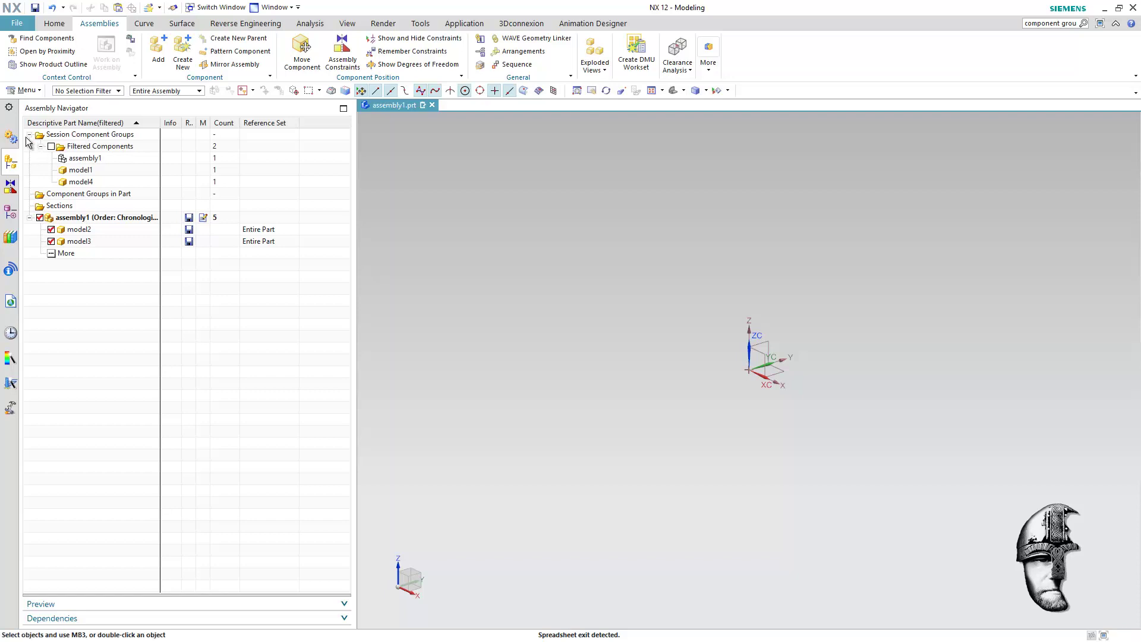
Collapse the Session Component Groups folder and export the filtered component list to a spreadsheet.
click(29, 135)
right_click(82, 267)
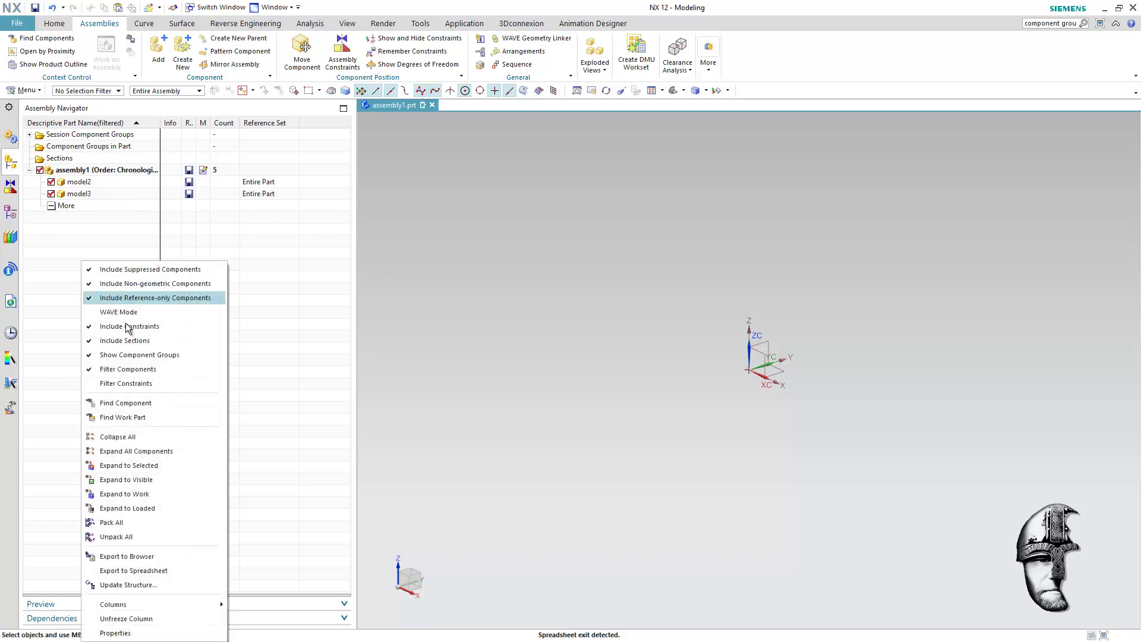
click(172, 571)
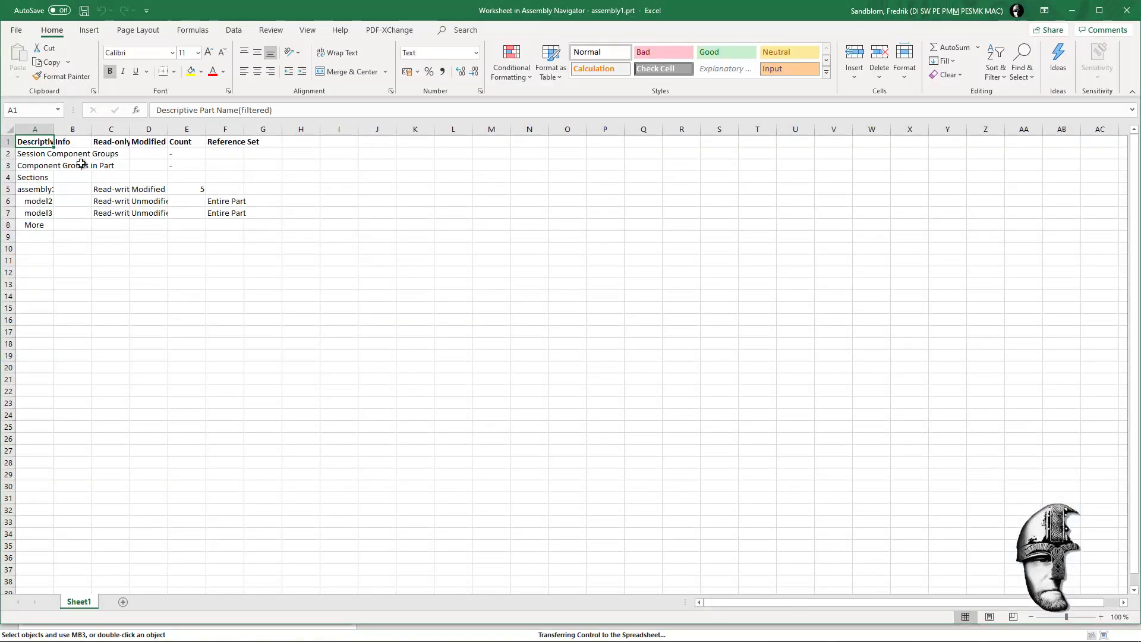
Fit the widths of the Descriptive Part Name, Info and Read-only columns to their contents.
double_click(54, 129)
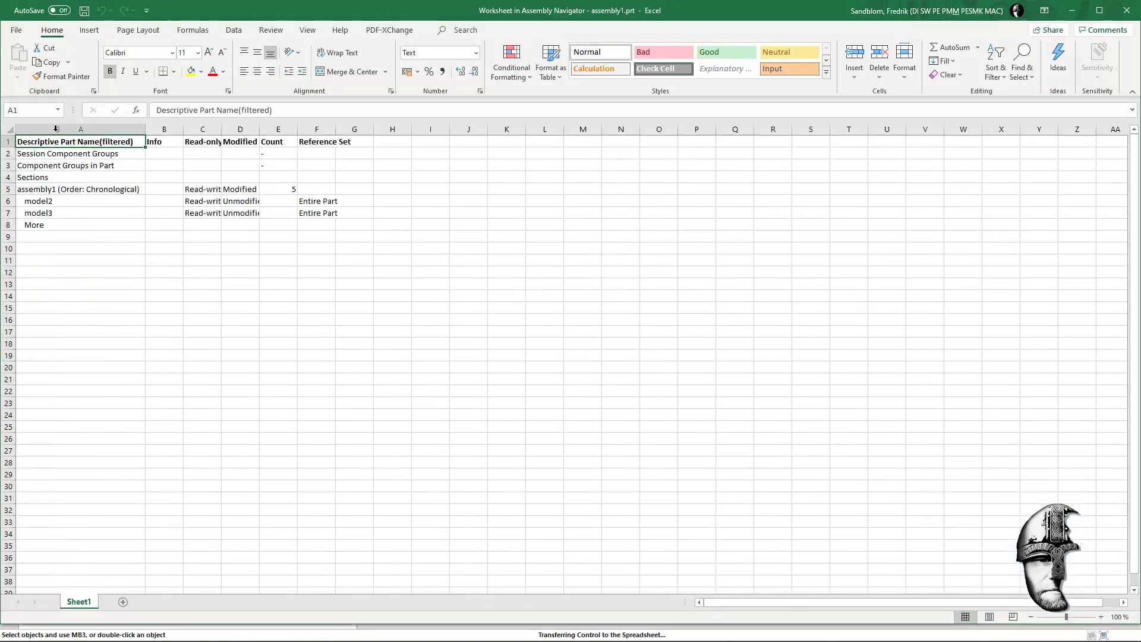
double_click(185, 132)
drag(202, 130, 198, 130)
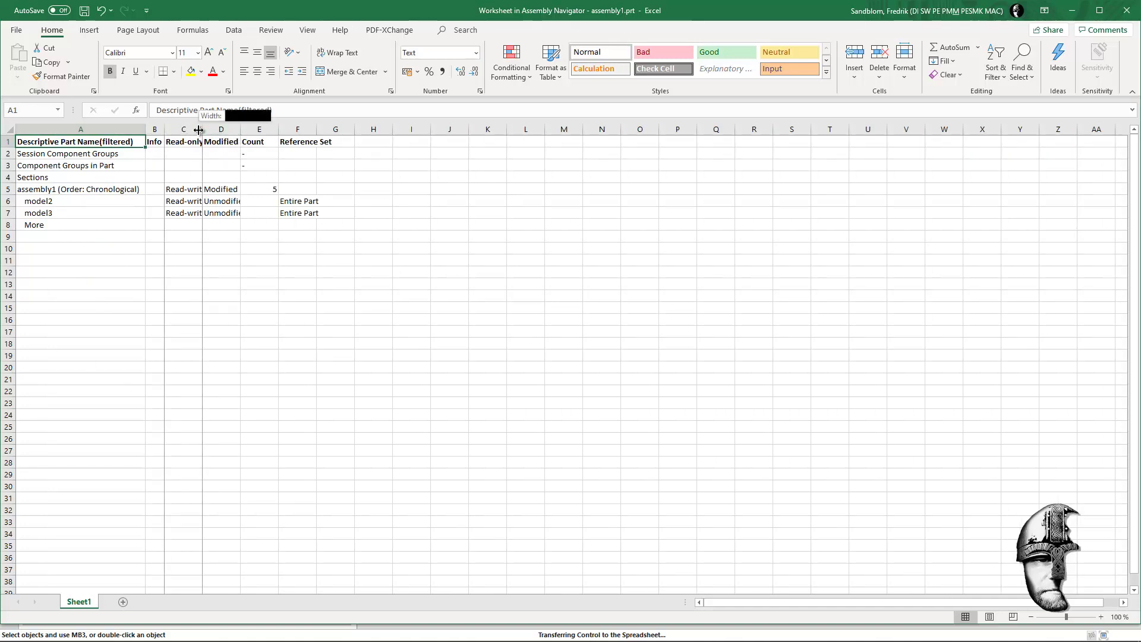
double_click(198, 129)
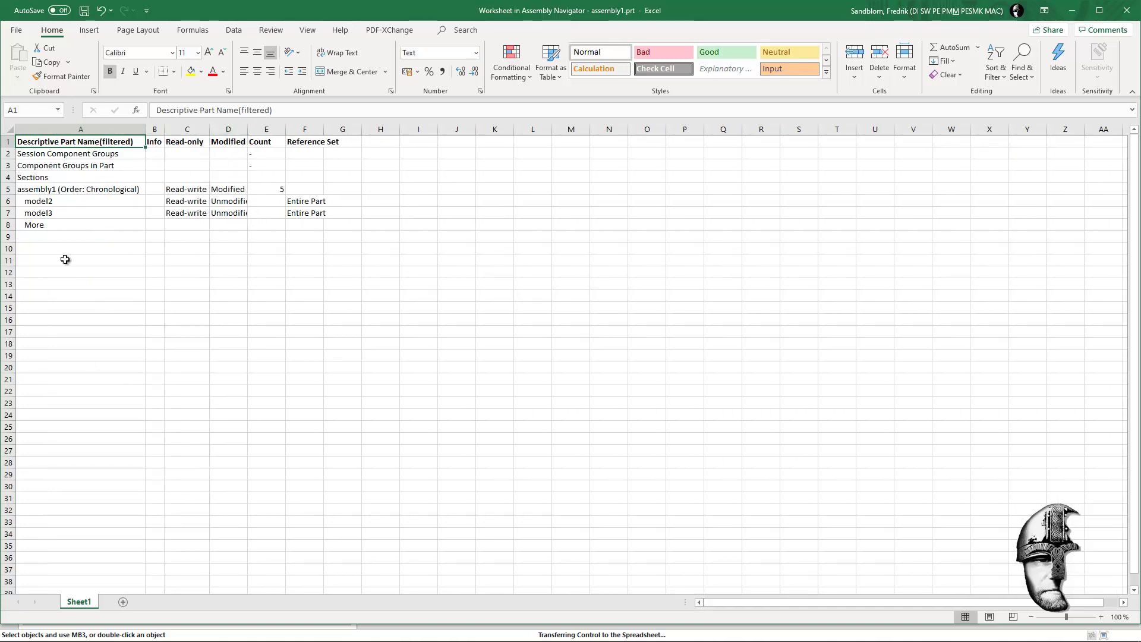